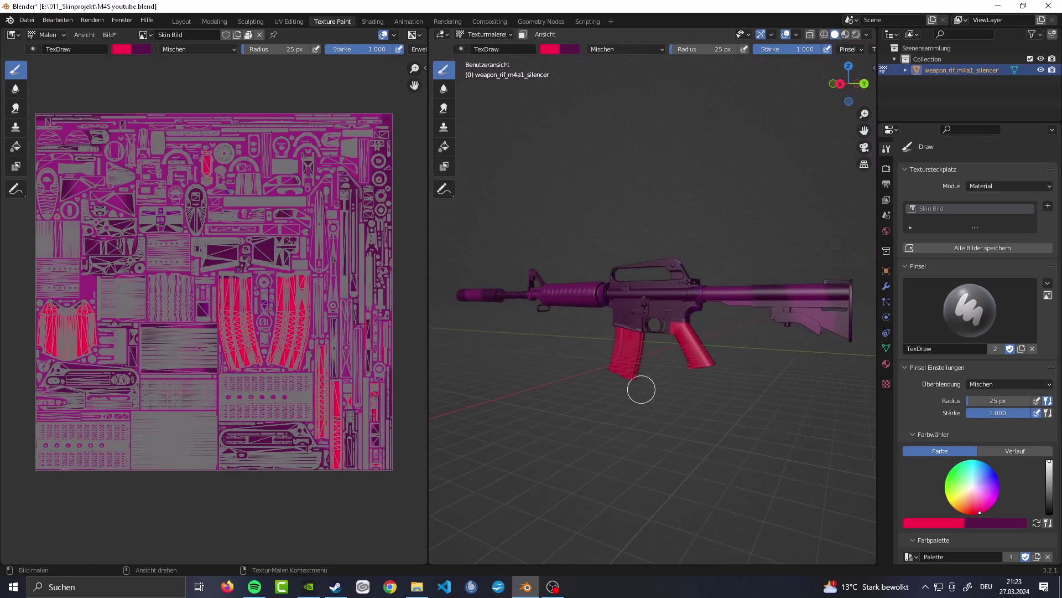
Step: Swap the primary and secondary brush colours while painting the M4A1-S pink and purple
key(s)
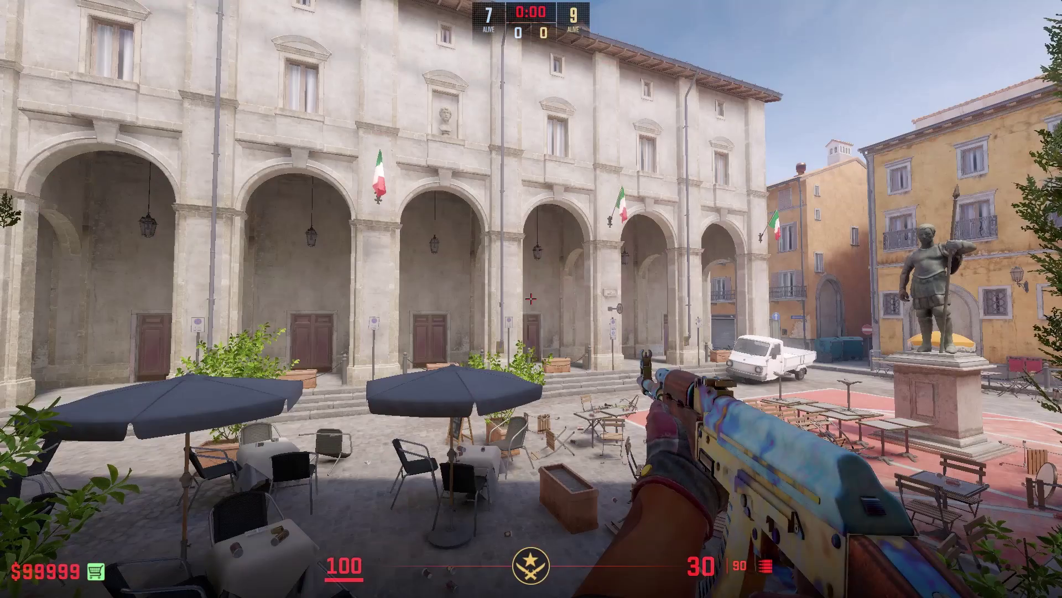
key(f)
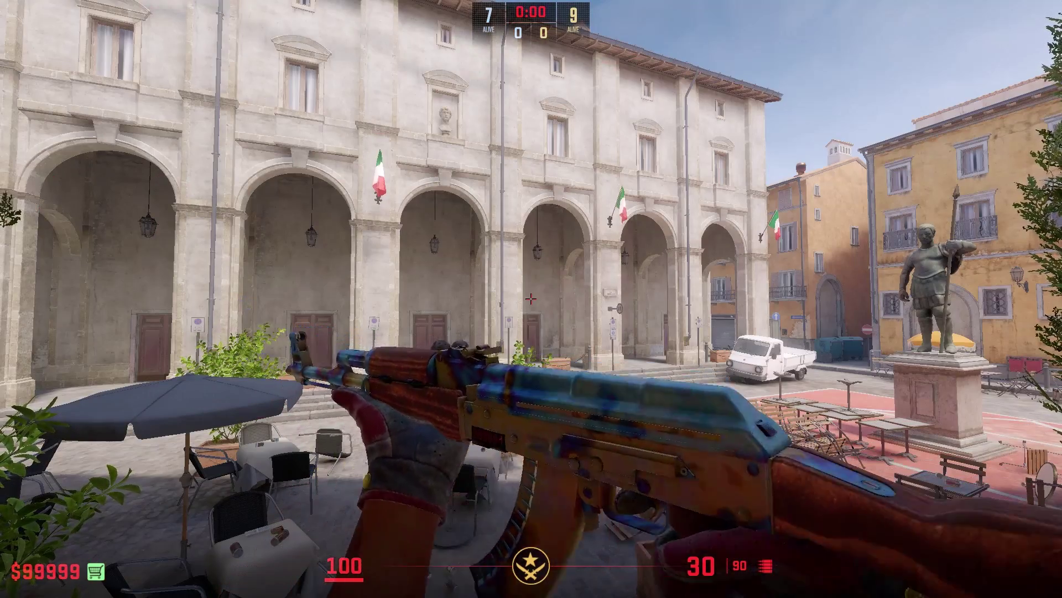
key(1)
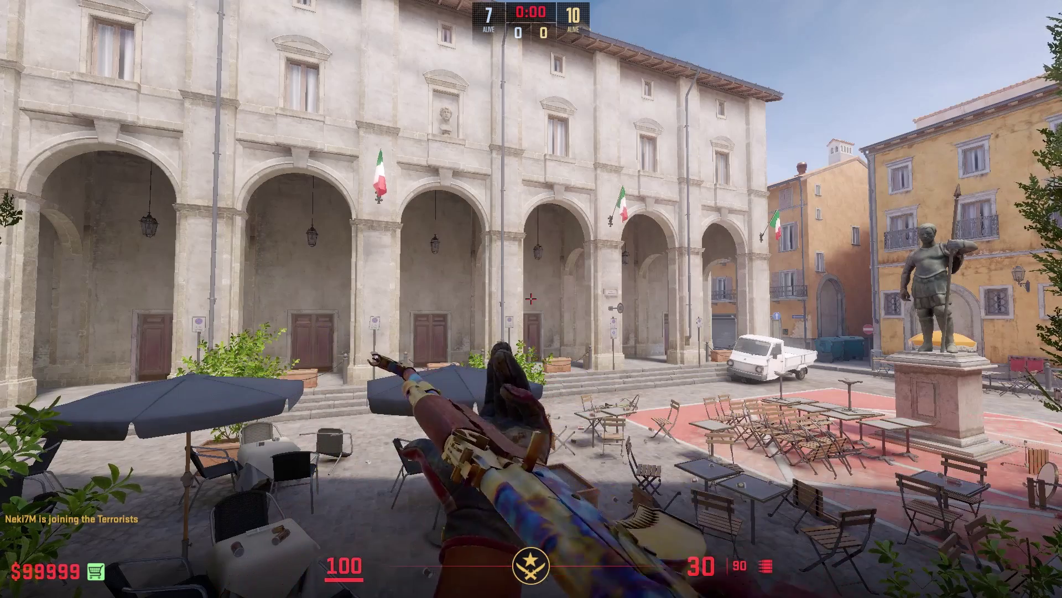
key(f)
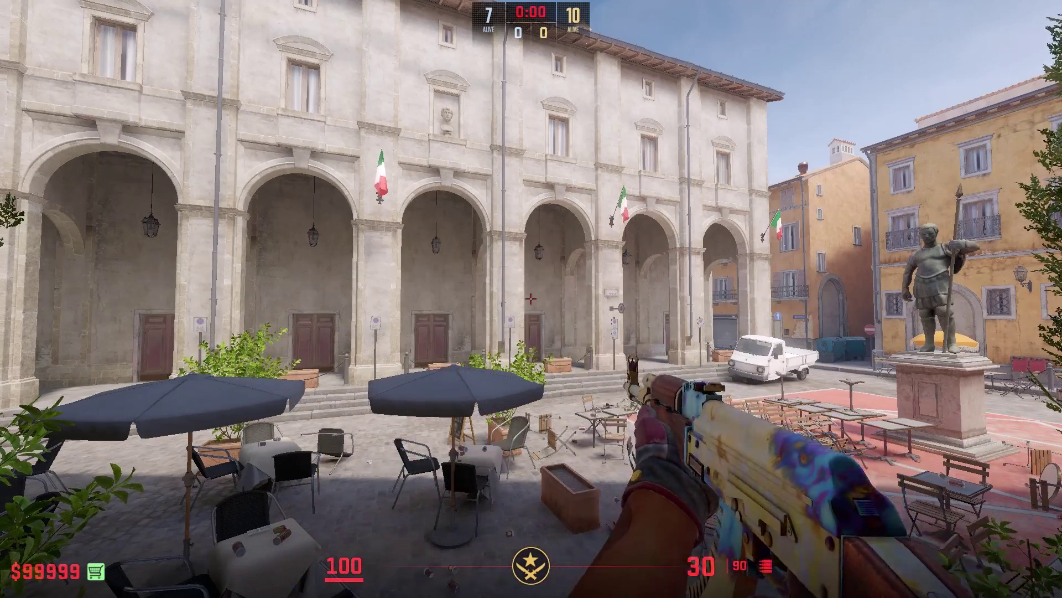
key(f)
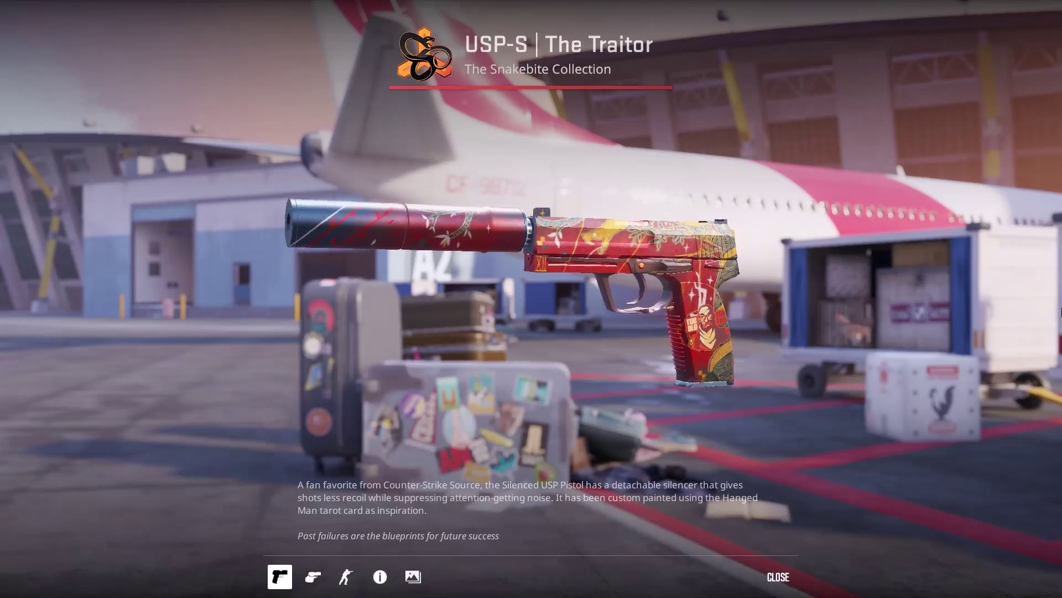
drag(835, 339, 467, 267)
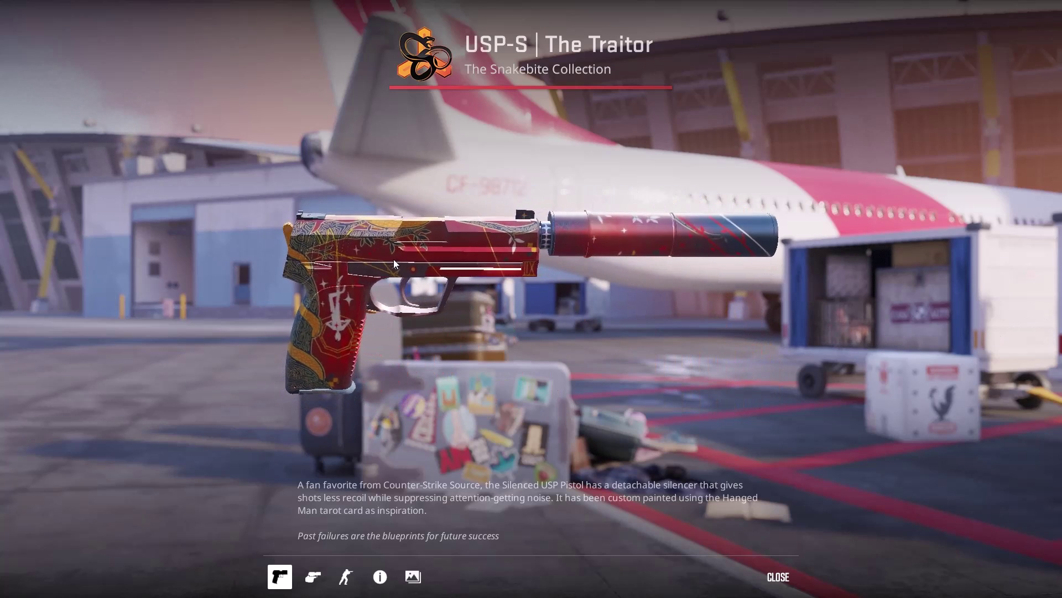
drag(377, 287, 798, 356)
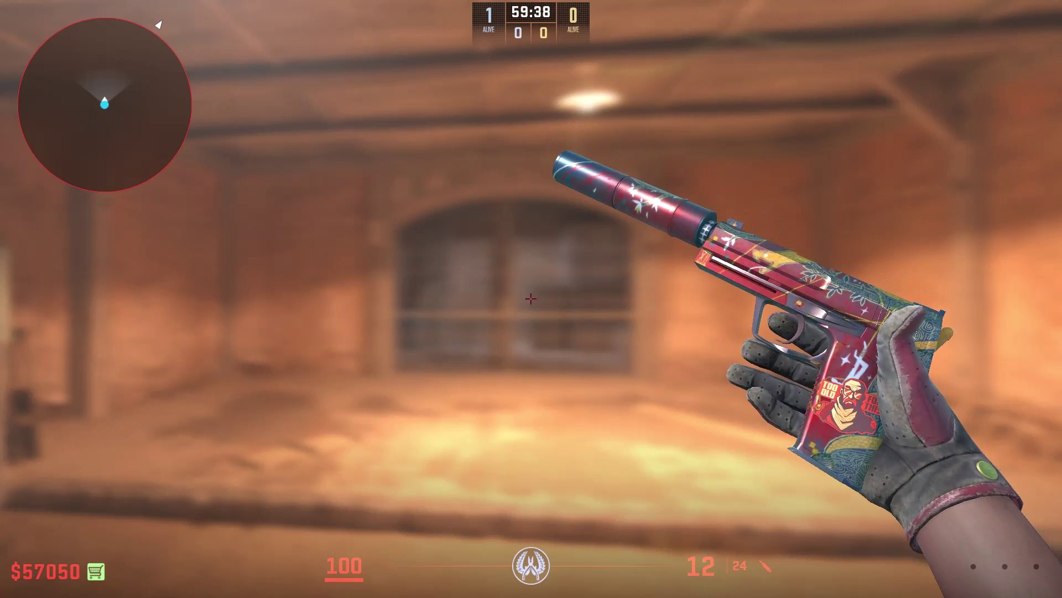
key(f)
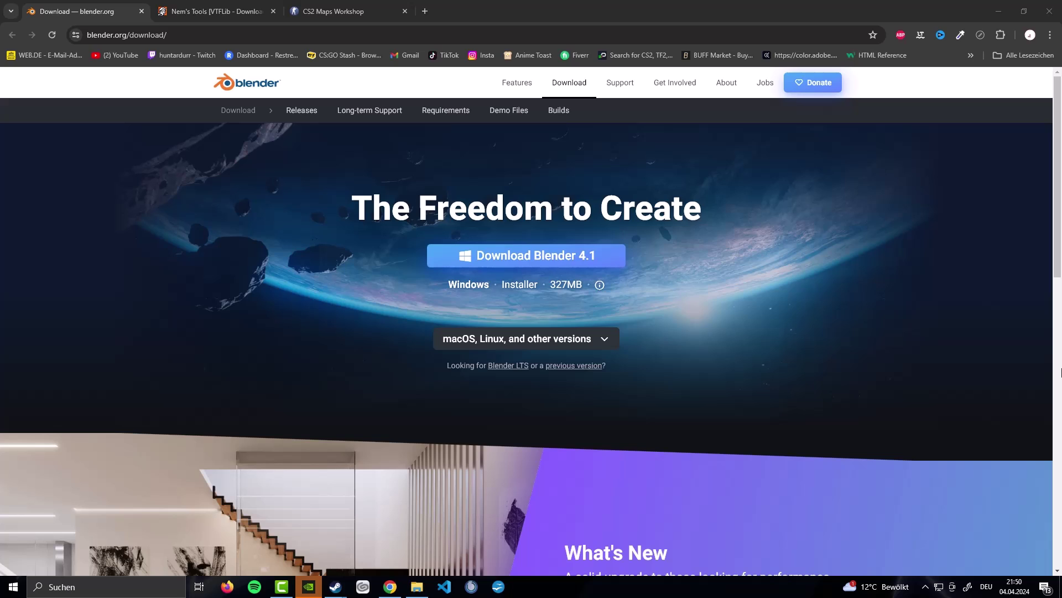
Step: Move between the Nem's Tools and Blender download tabs, ending on the Counter-Strike Workshop resources page
click(260, 7)
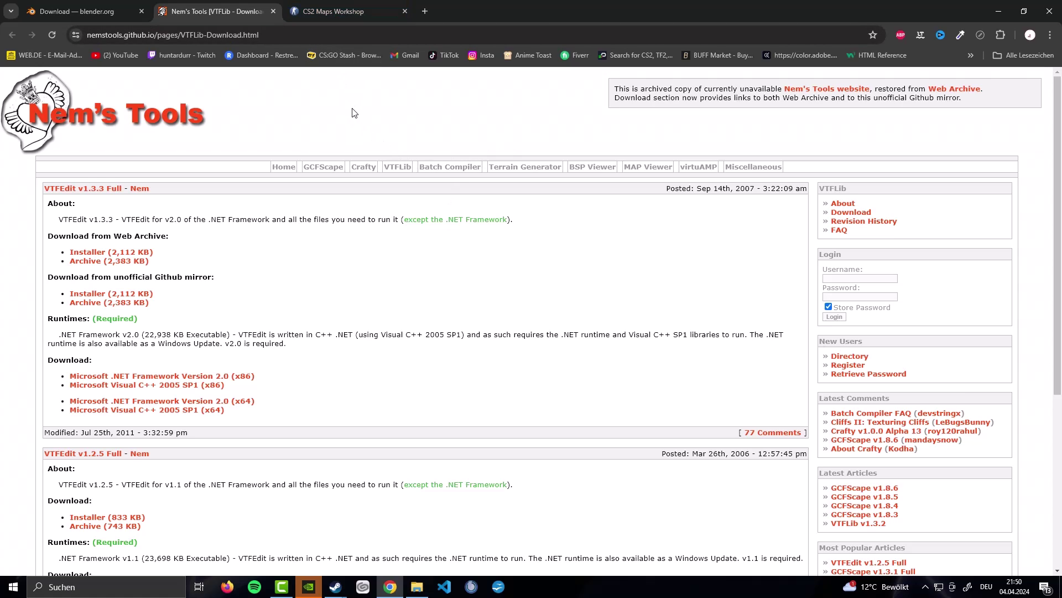
key(ctrl+shift+Tab)
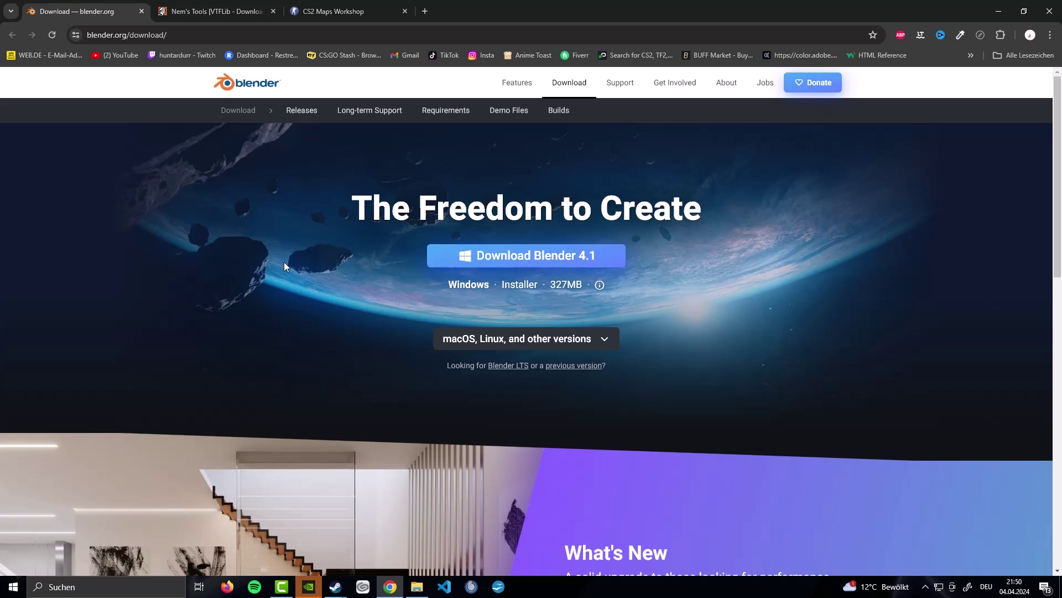
click(235, 20)
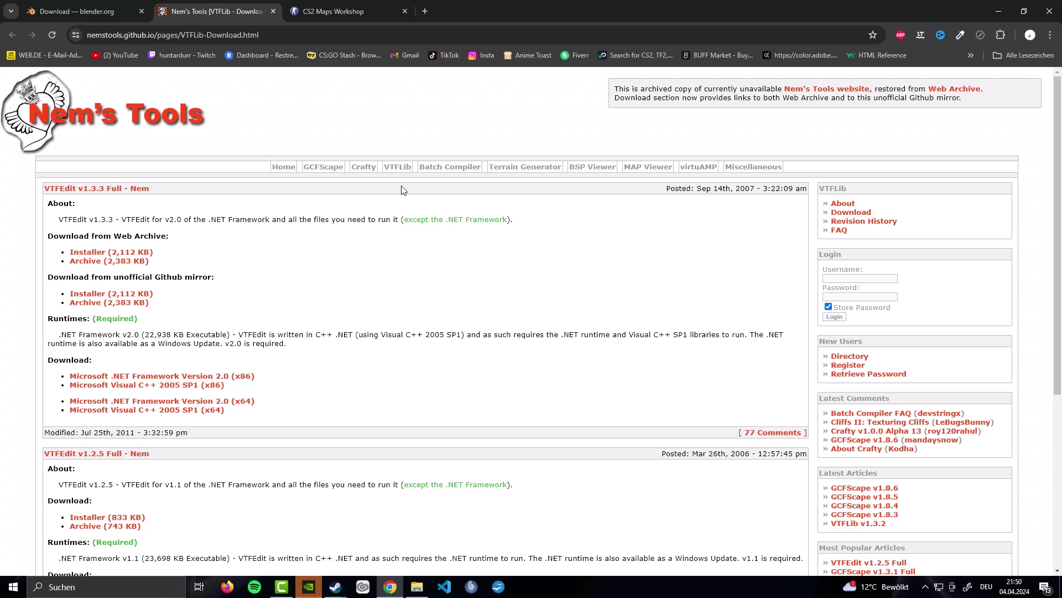
click(343, 12)
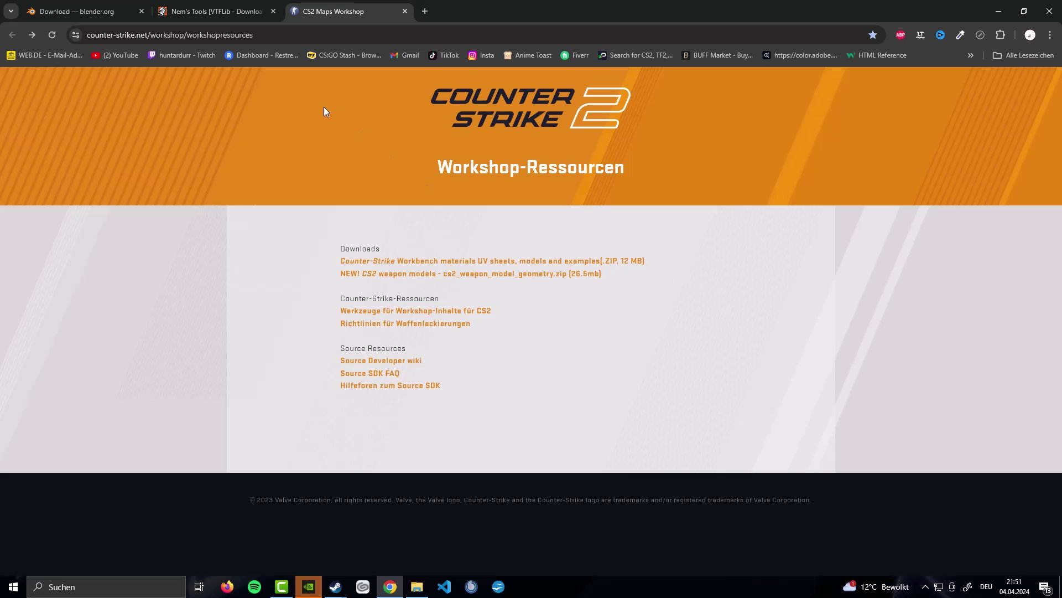
Step: Cycle between the Blender download and Counter-Strike workshop resources tabs
click(83, 11)
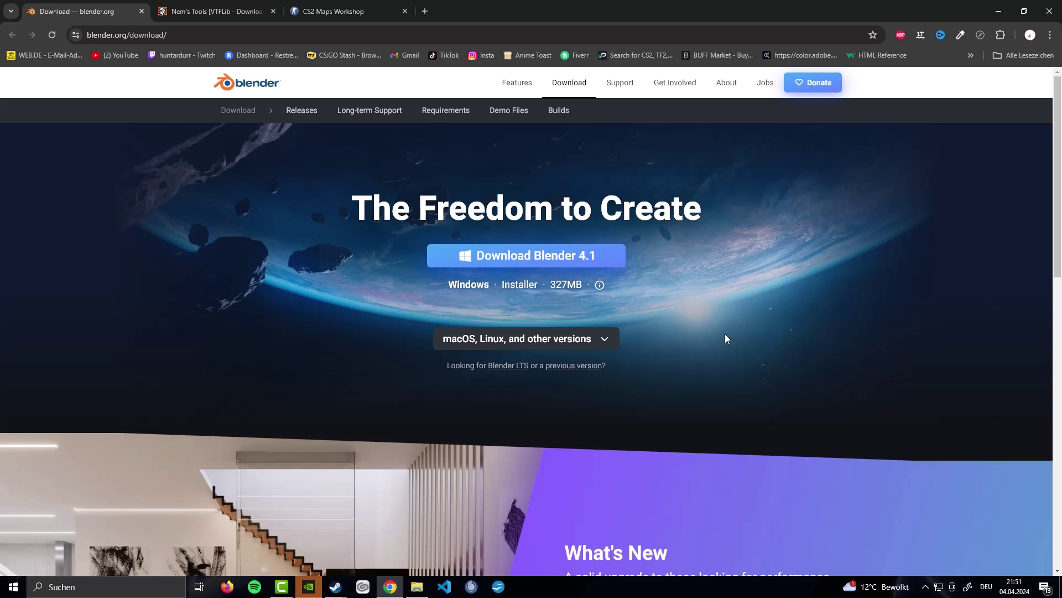
click(333, 11)
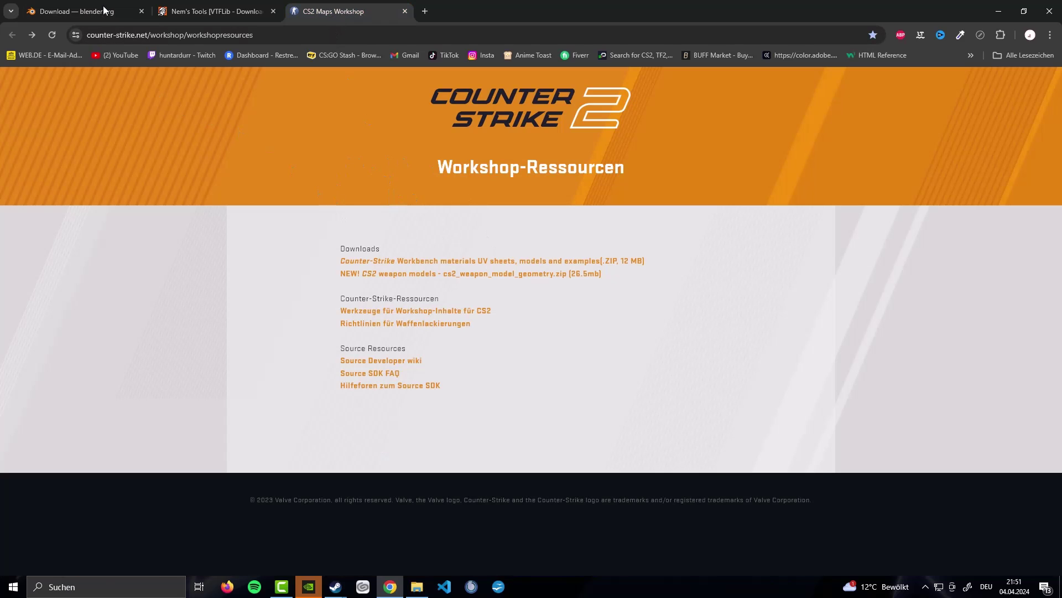
key(ctrl+Tab)
key(ctrl+Tab)
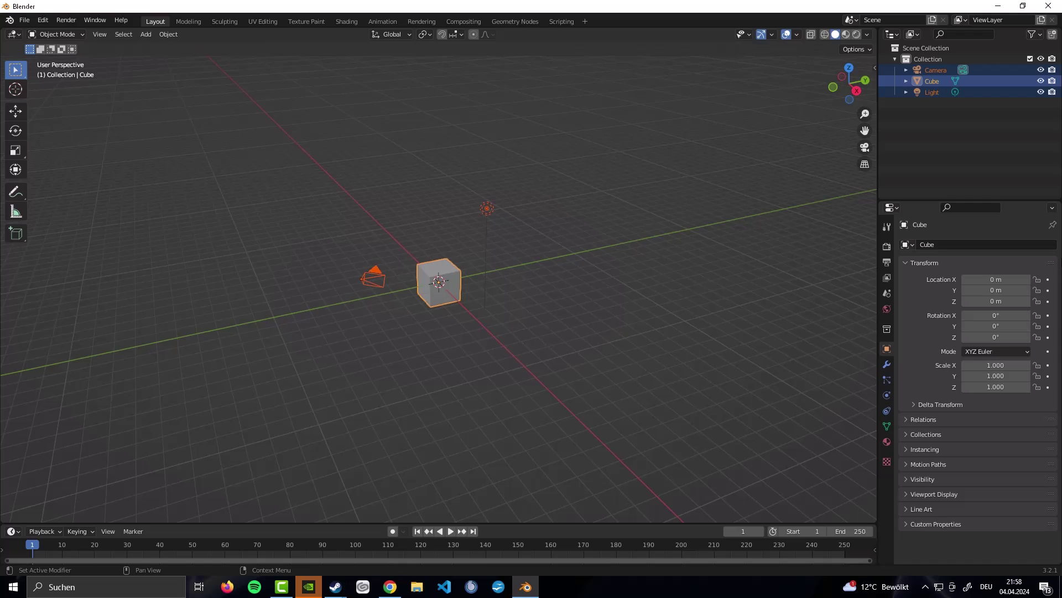
Step: Delete the default camera, cube and light, then check the interface language in Preferences
key(Delete)
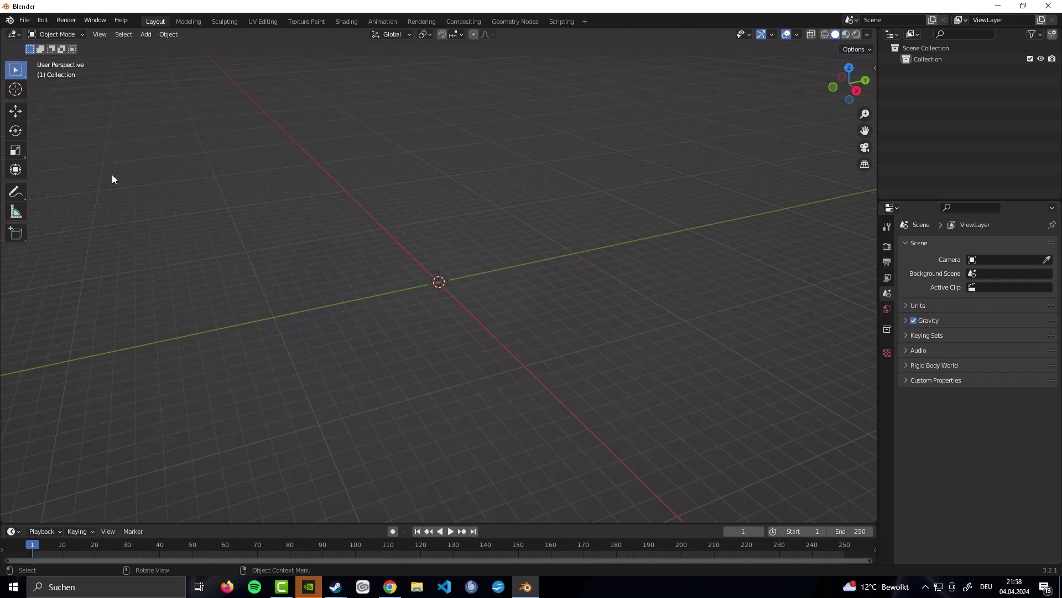
click(42, 22)
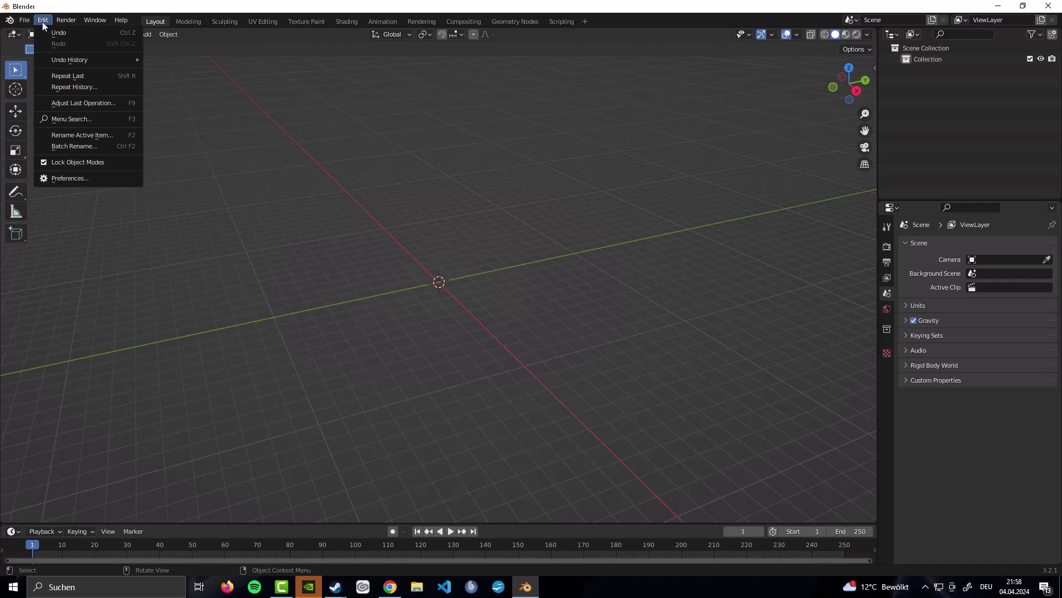
click(82, 178)
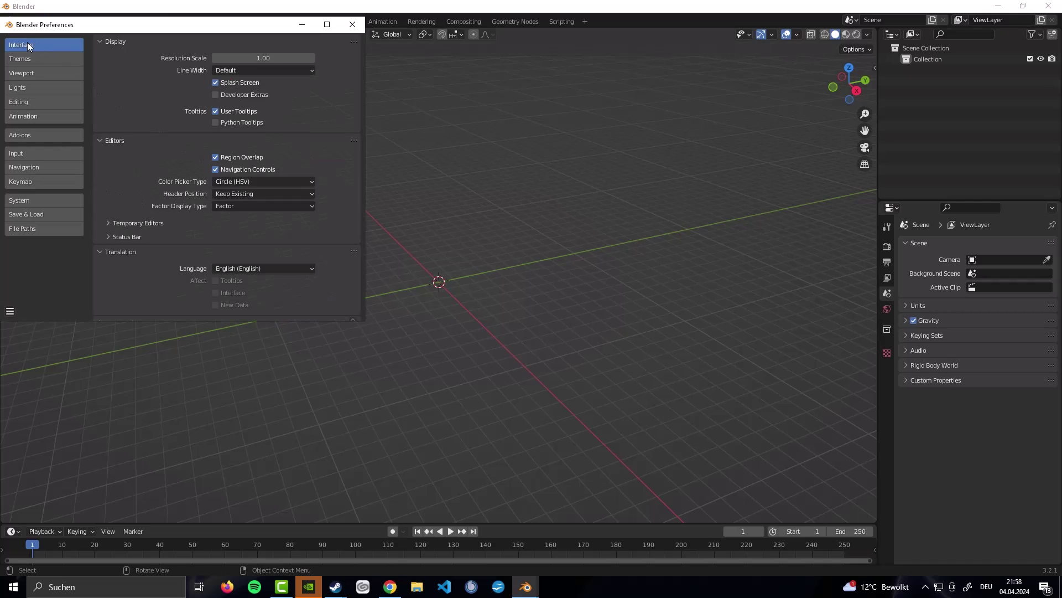
scroll(221, 222, down, 1)
click(242, 247)
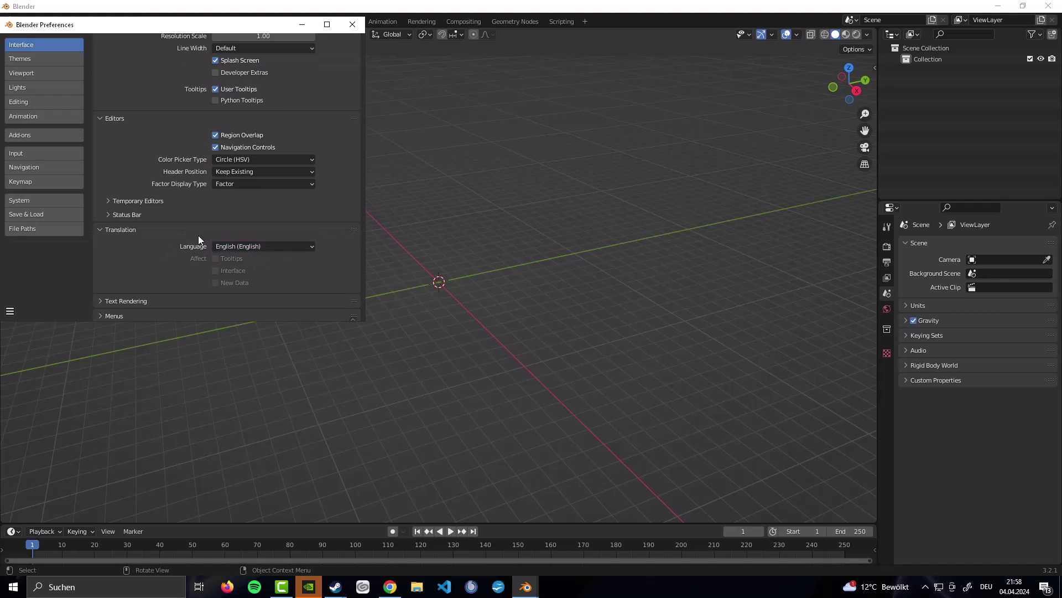
click(351, 27)
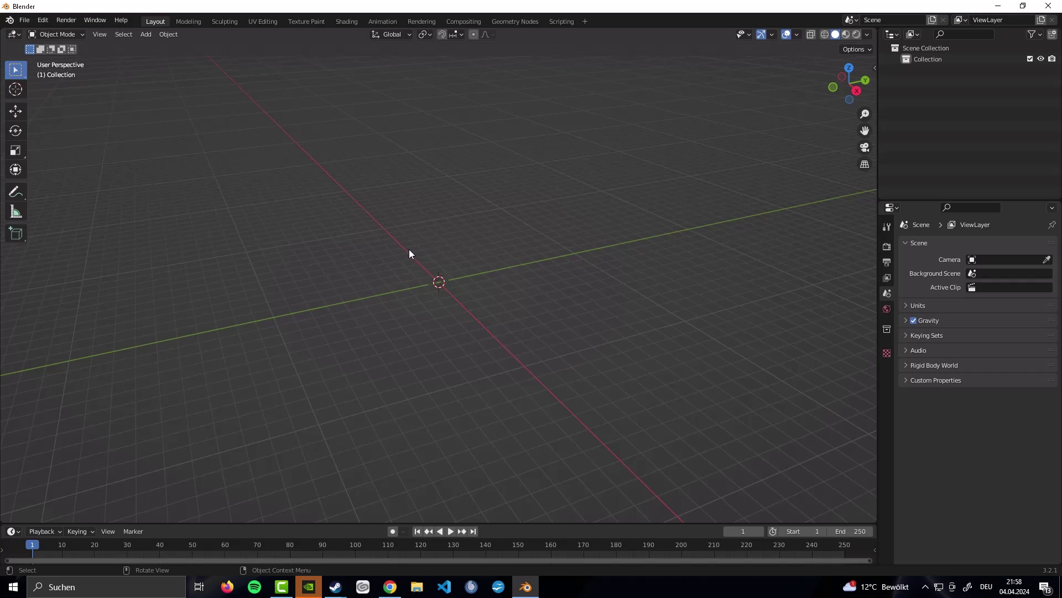
Step: Import weapon_rif_m4a1_silencer.obj from the Downloads folder as a Wavefront OBJ
click(25, 21)
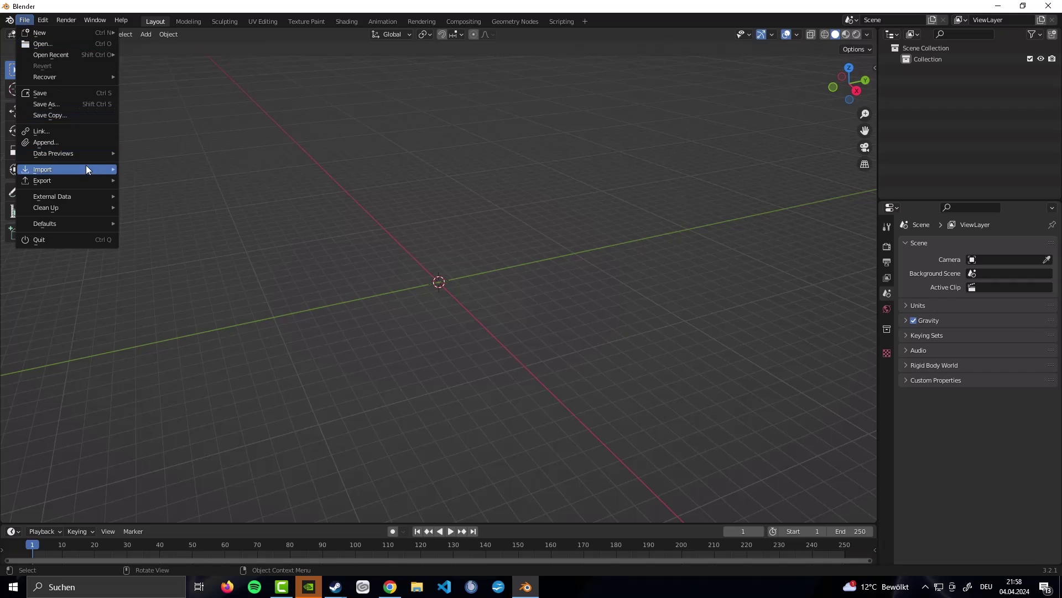
mouse_move(85, 170)
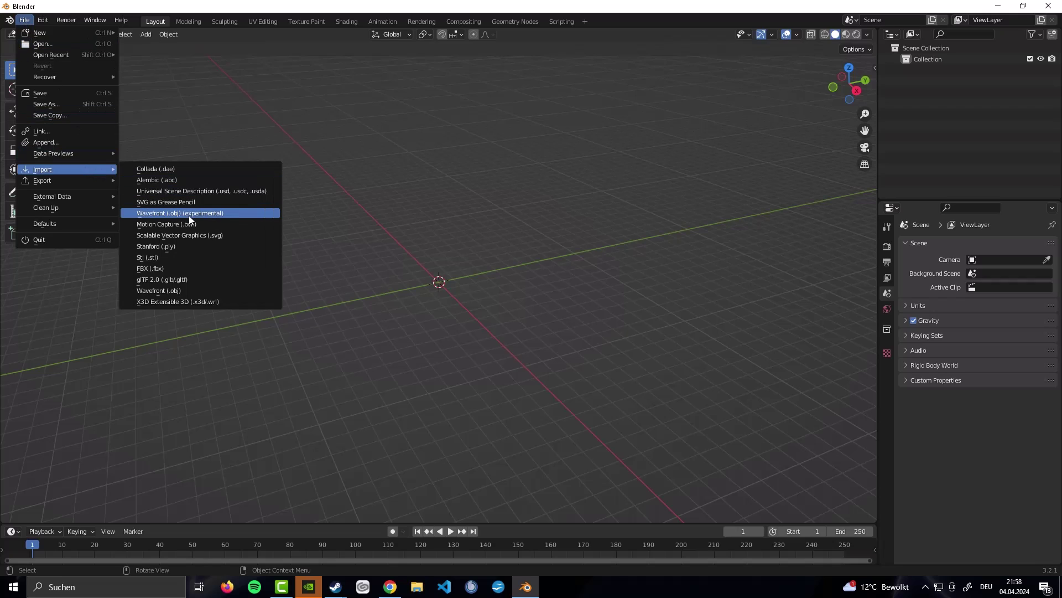
click(185, 292)
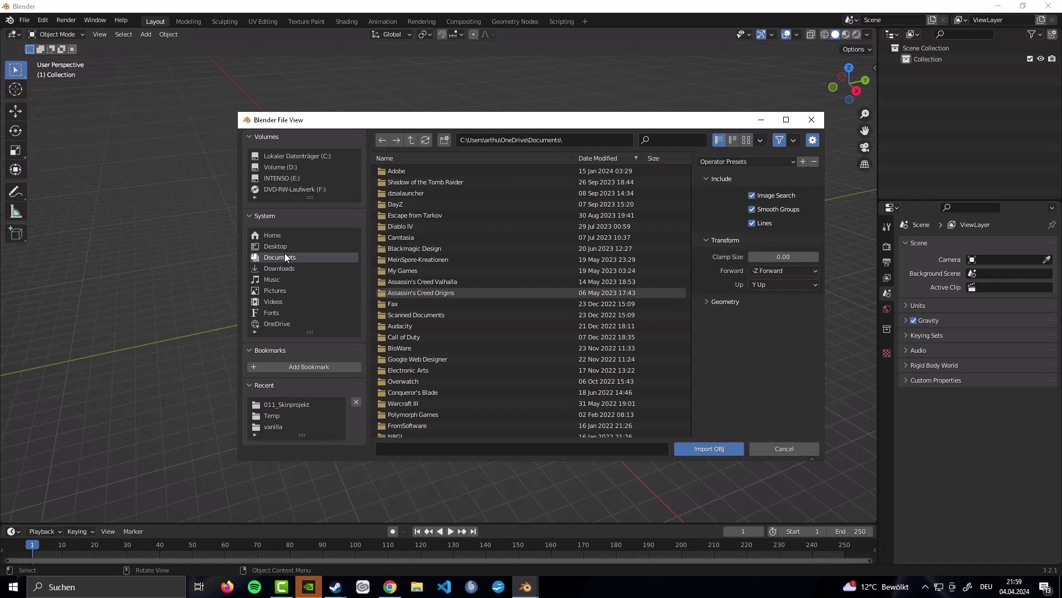
click(288, 268)
scroll(498, 283, down, 5)
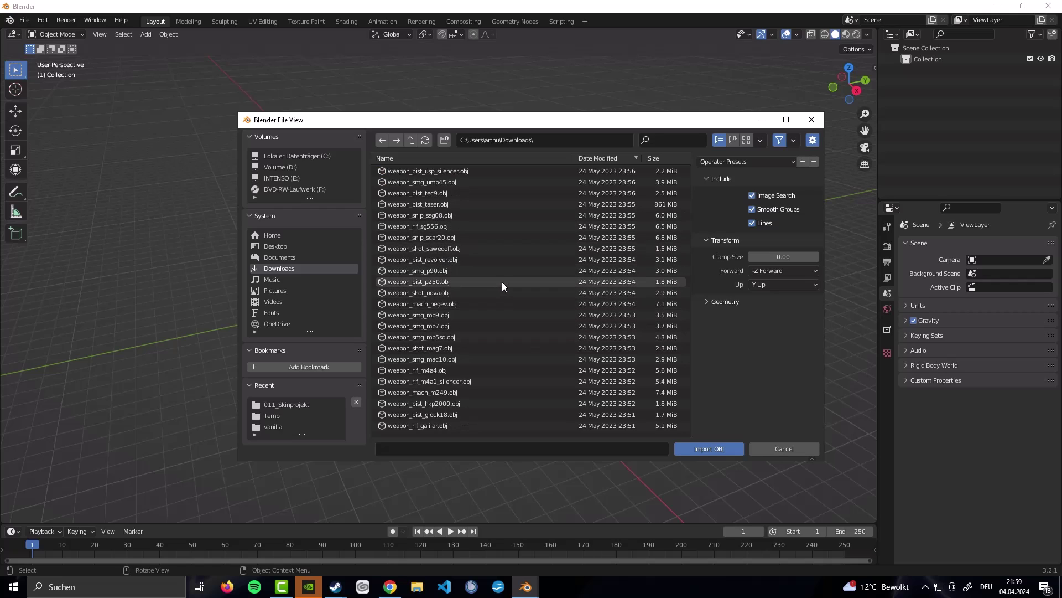
scroll(505, 293, down, 3)
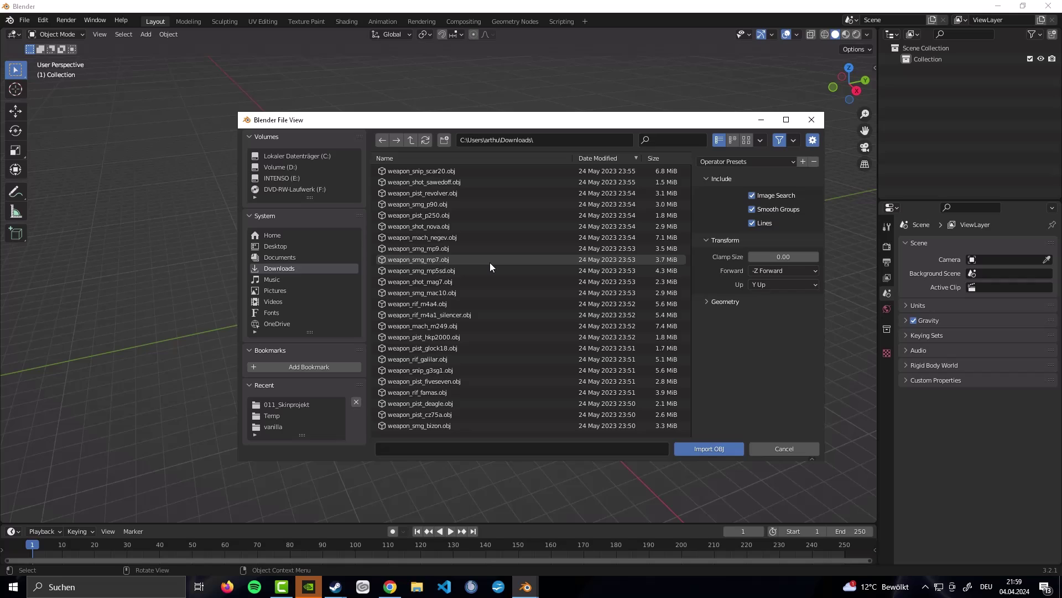
click(484, 314)
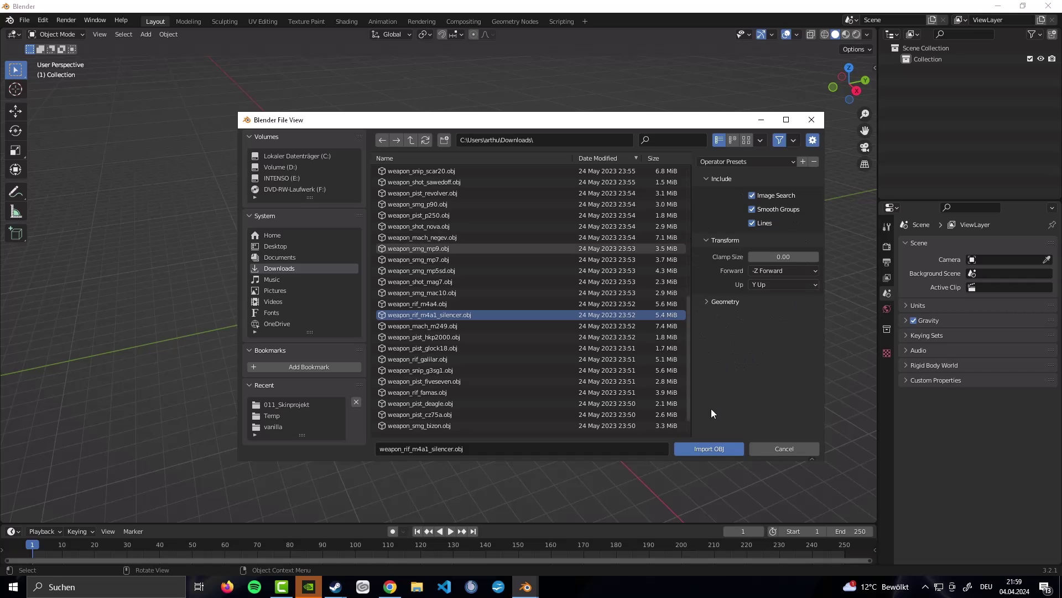
click(700, 452)
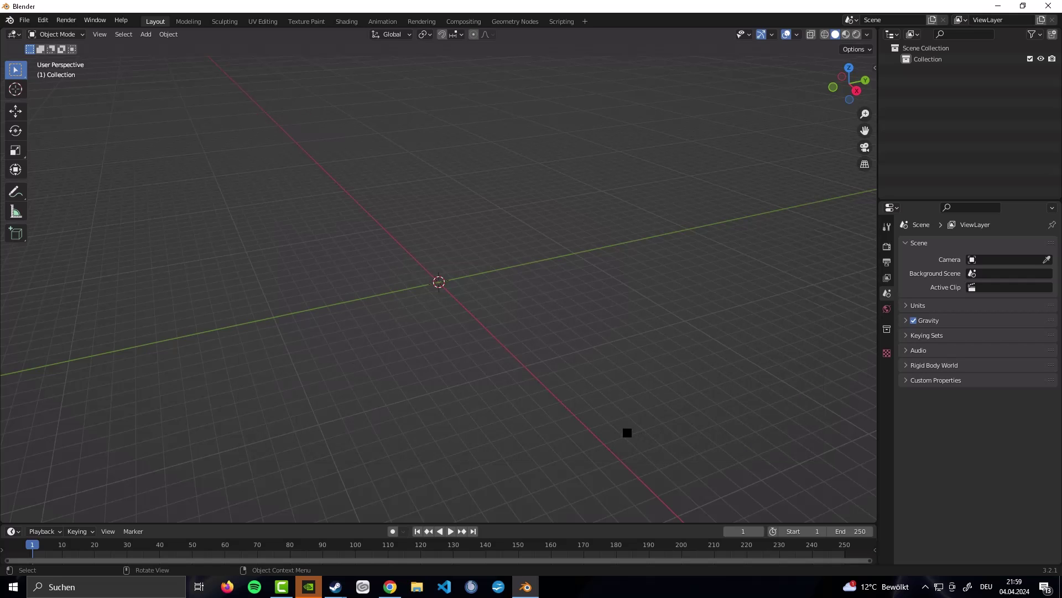
scroll(480, 311, down, 4)
middle_drag(406, 333, 488, 307)
right_click(488, 307)
drag(549, 252, 310, 336)
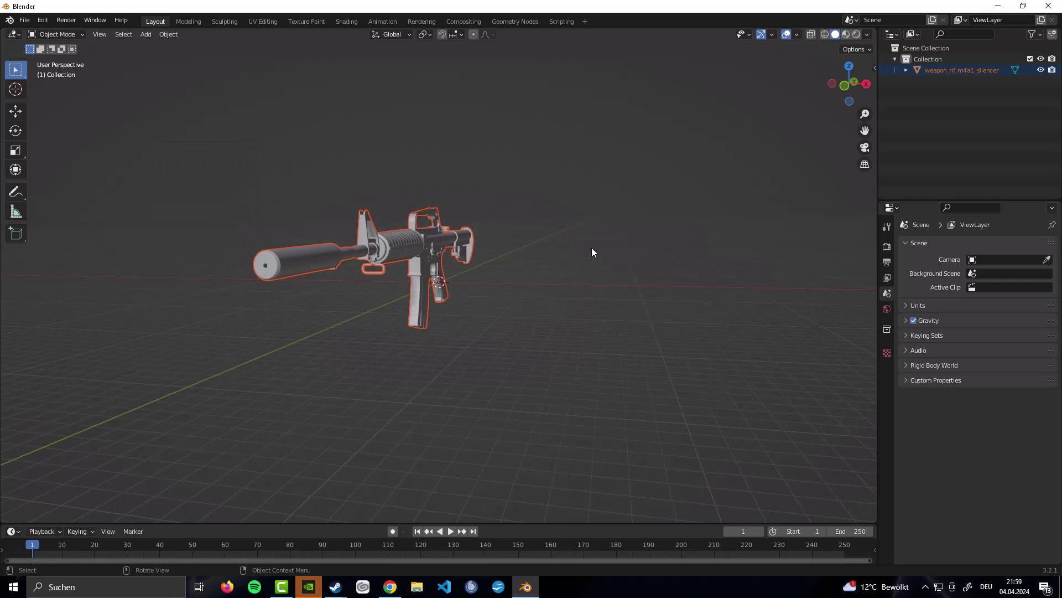
click(507, 150)
click(429, 321)
middle_drag(563, 274, 674, 271)
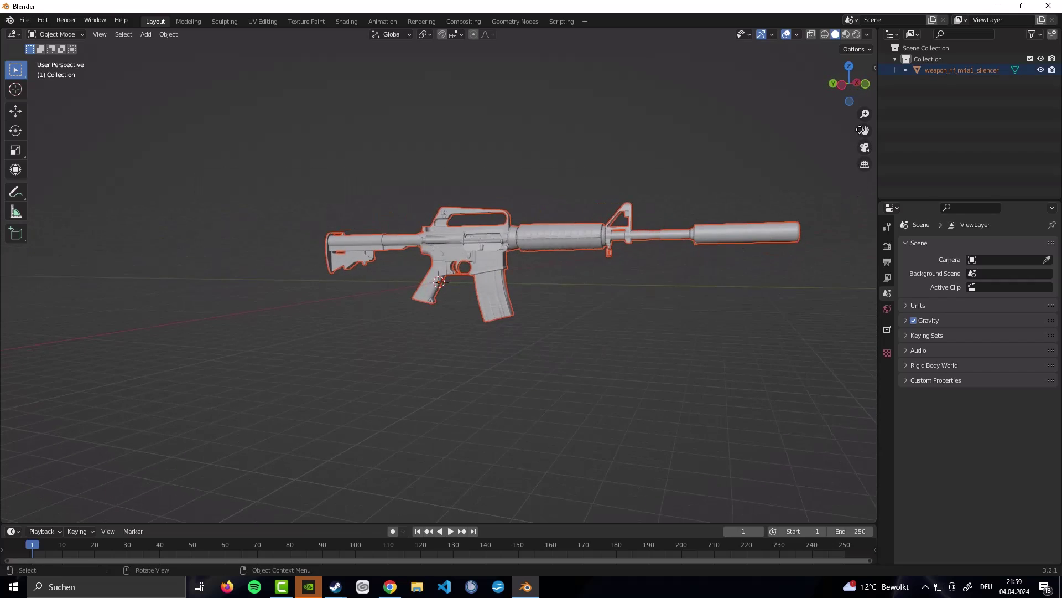
drag(865, 130, 655, 277)
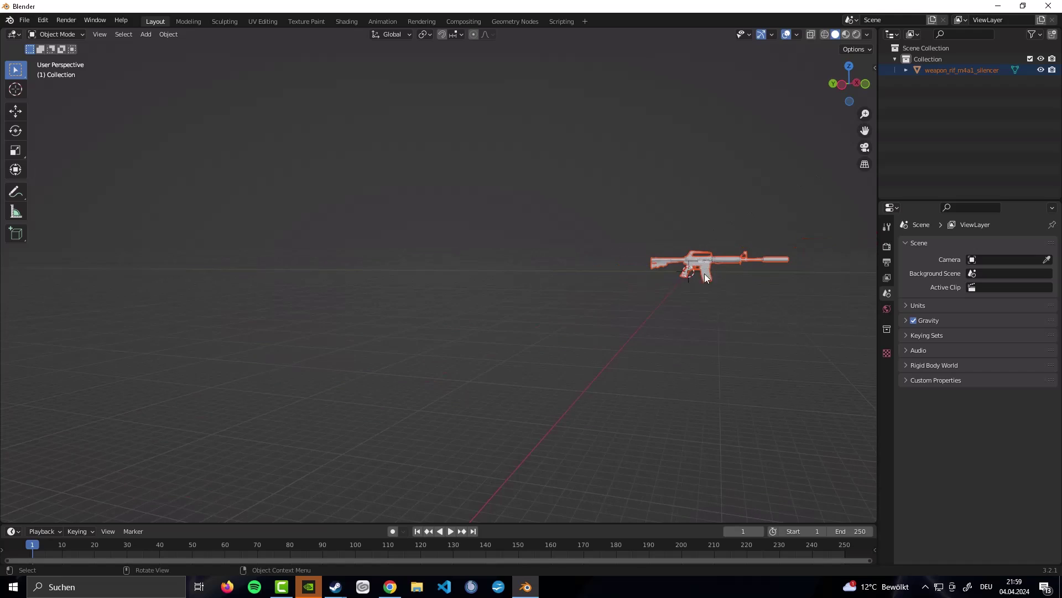
middle_drag(707, 273, 712, 231)
shift+middle_drag(855, 139, 736, 270)
scroll(556, 217, up, 2)
scroll(599, 312, up, 4)
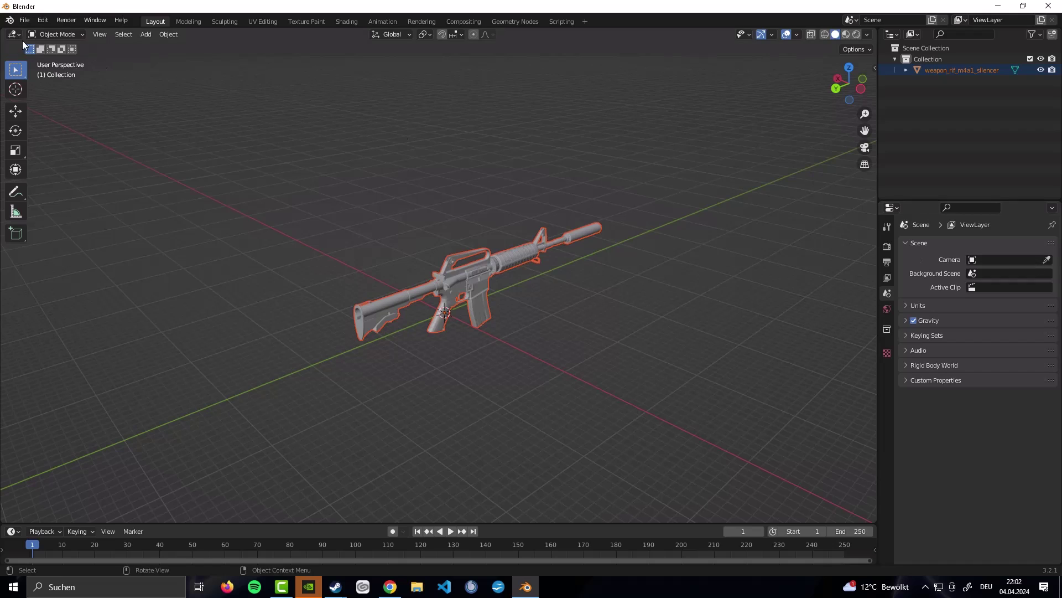
click(15, 36)
Step: Turn the 3D view area into the Image Editor
click(15, 37)
click(16, 37)
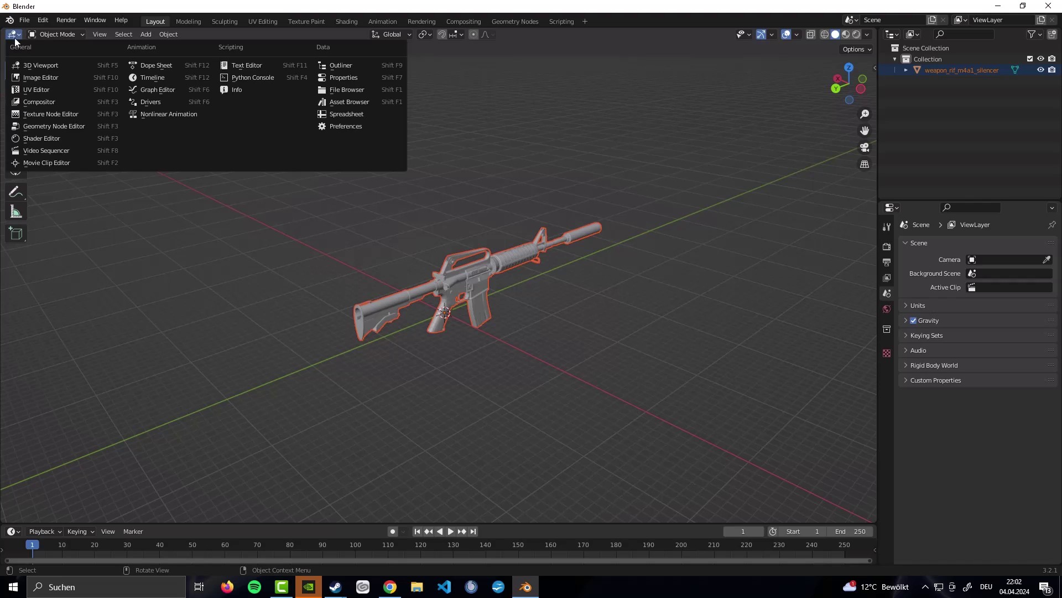
click(35, 78)
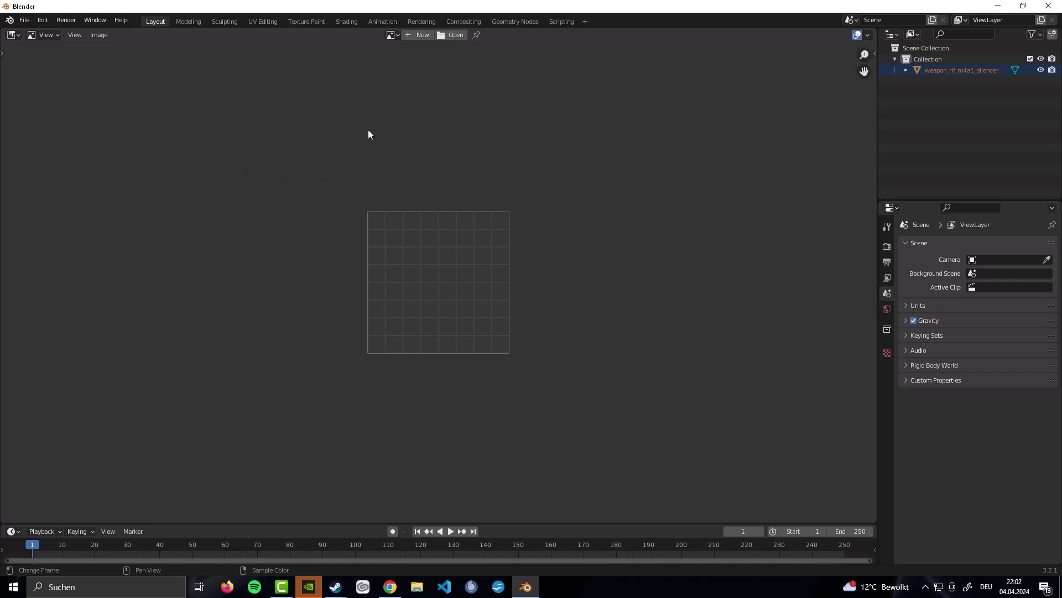
Step: Create a new black 2048 × 2048 px image named youtubetest
click(419, 35)
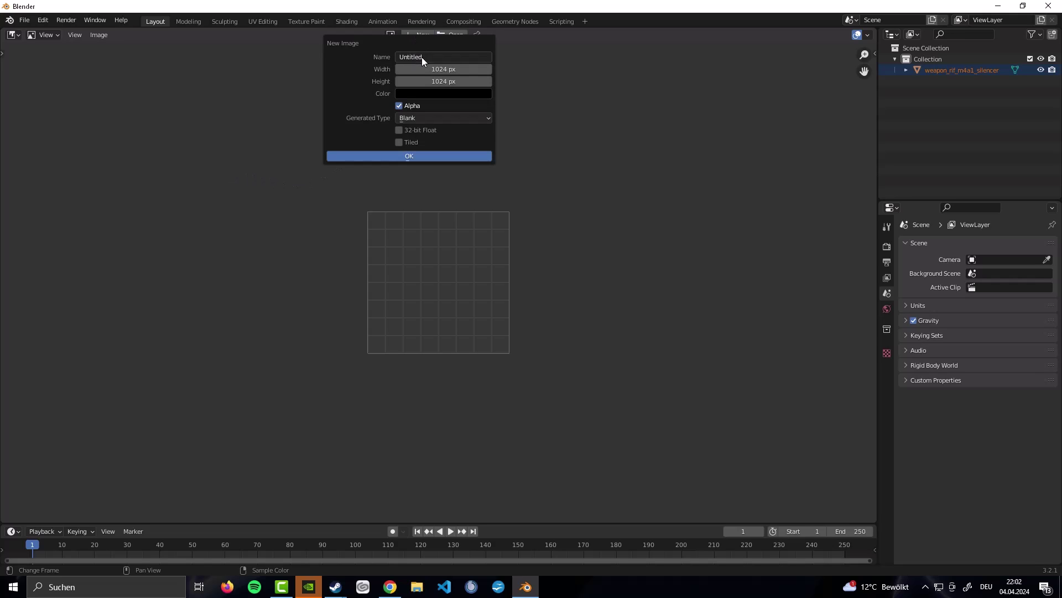
click(429, 57)
key(BackSpace)
text(youtubetest)
click(438, 71)
text(2048)
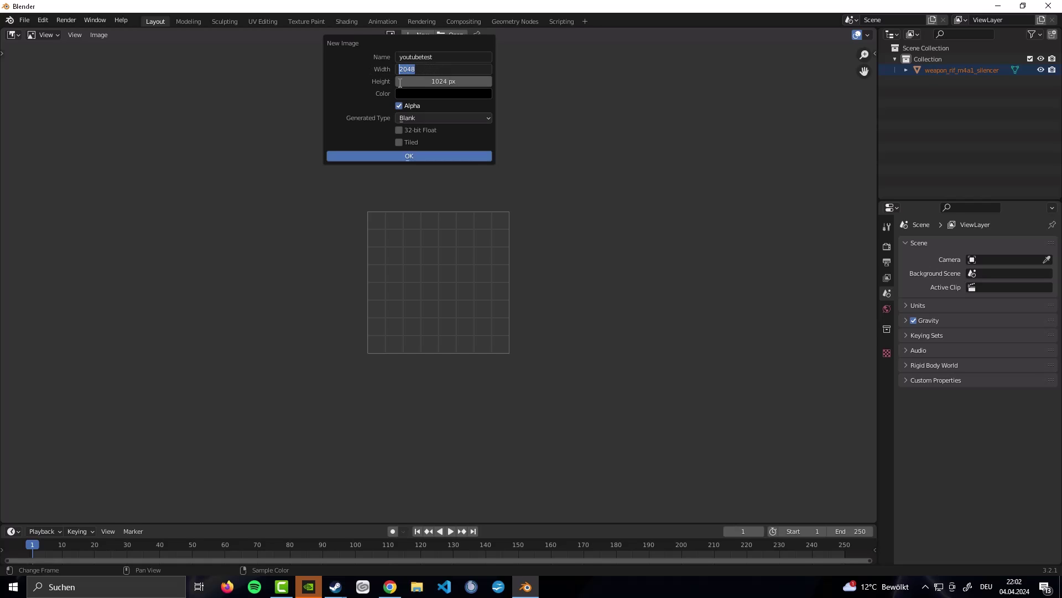
key(Tab)
text(2048)
key(Return)
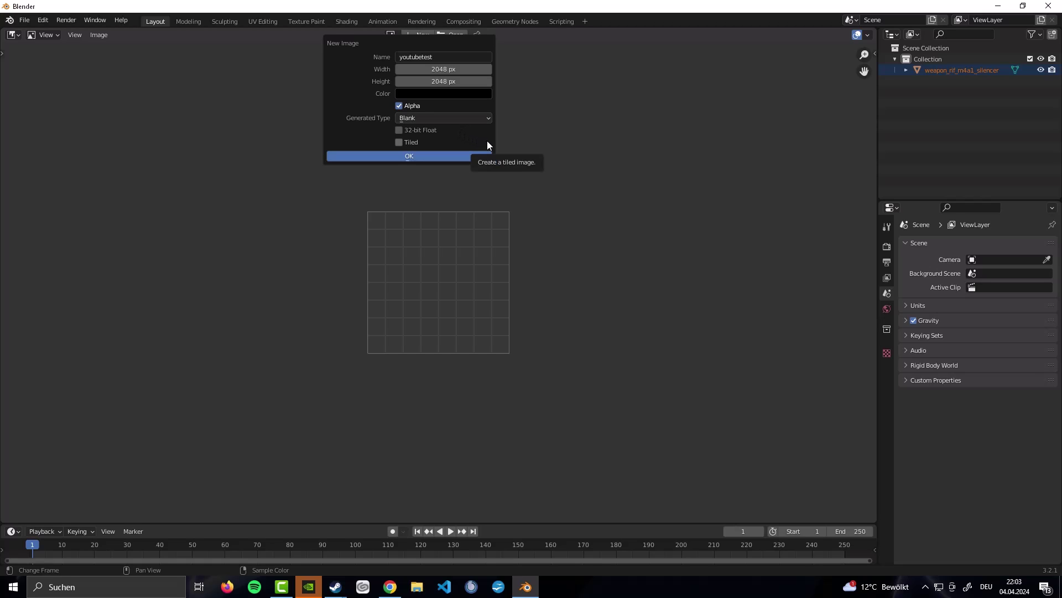
click(456, 155)
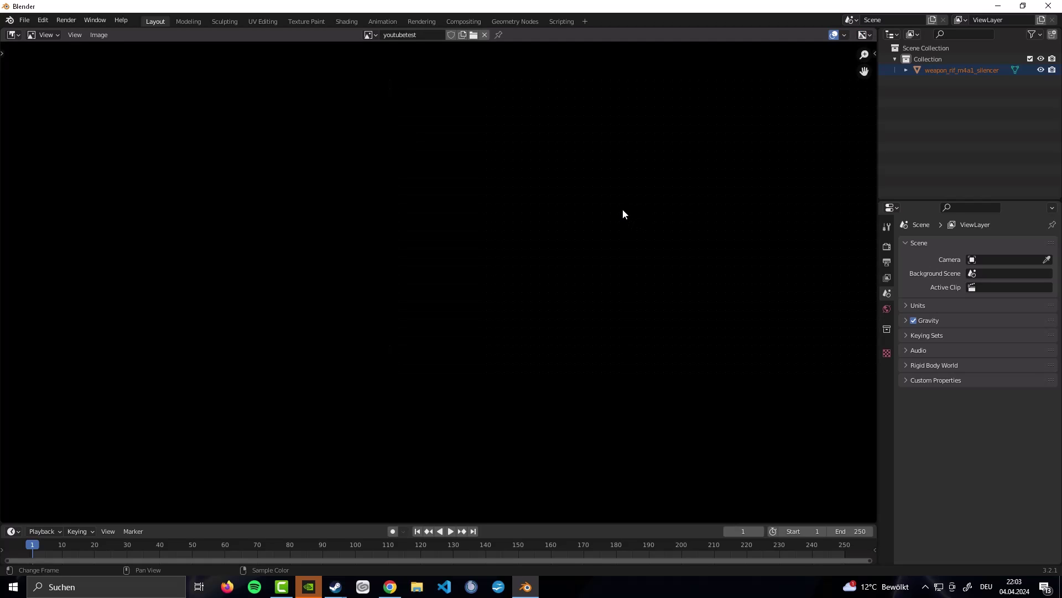
scroll(404, 244, down, 5)
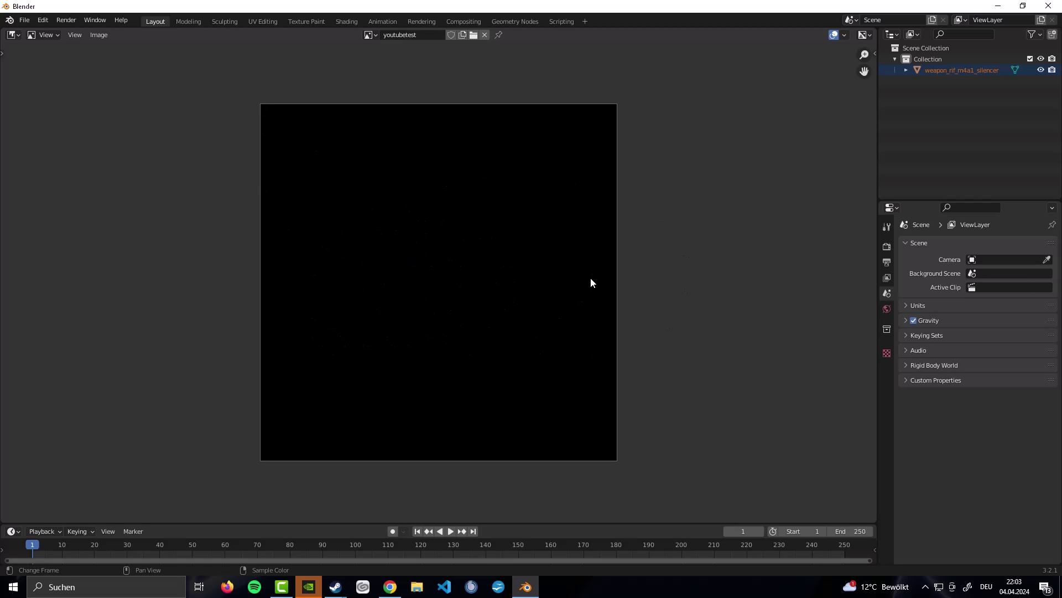
Step: Return the area to the 3D Viewport and select the rifle
click(13, 34)
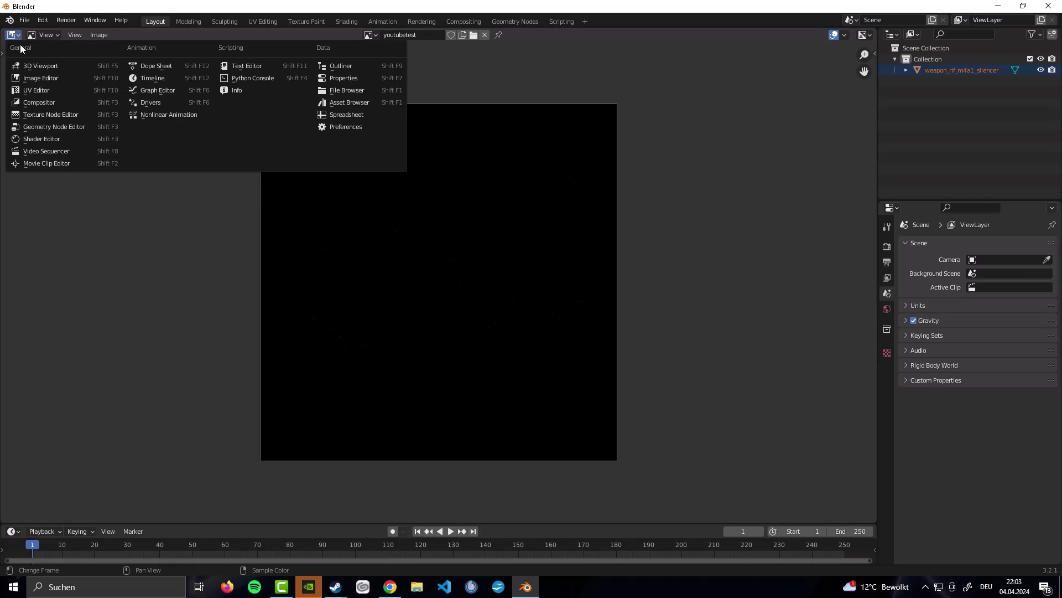
click(40, 67)
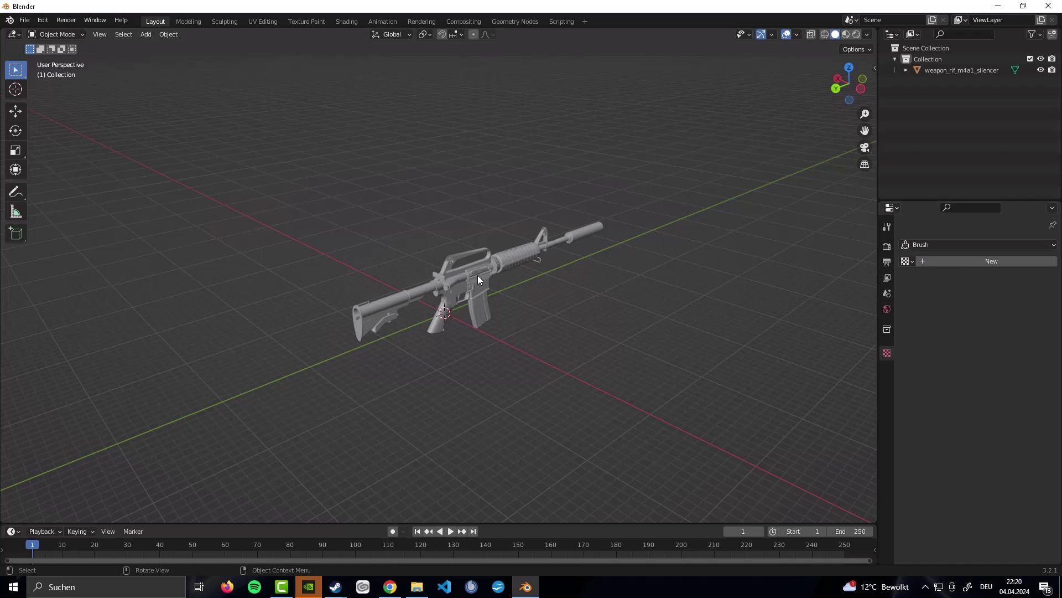
click(481, 279)
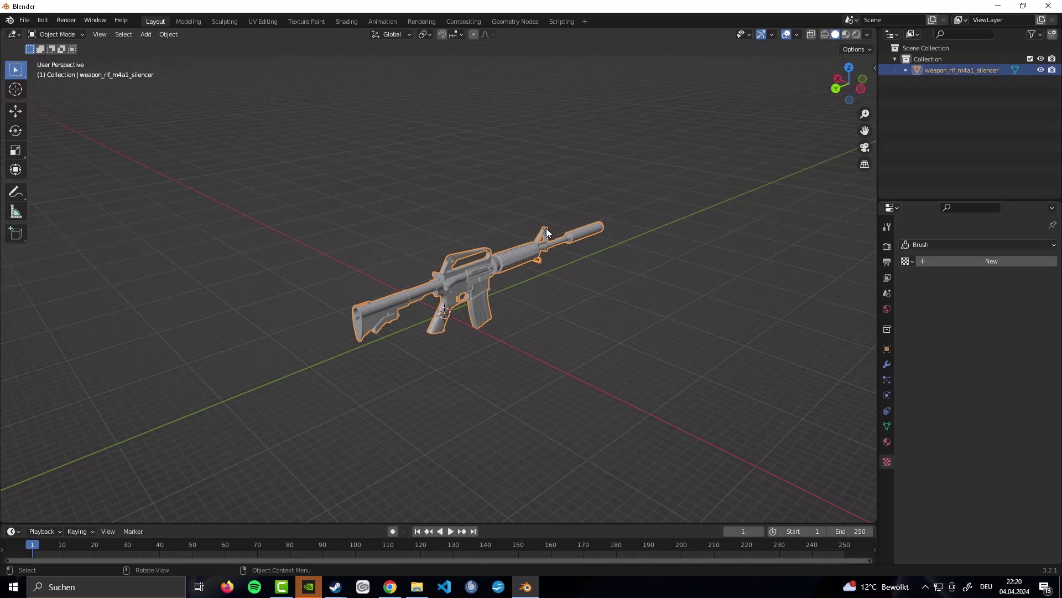
Step: Review the rifle's Default OBJ material in Material Properties, then deselect the rifle
click(888, 442)
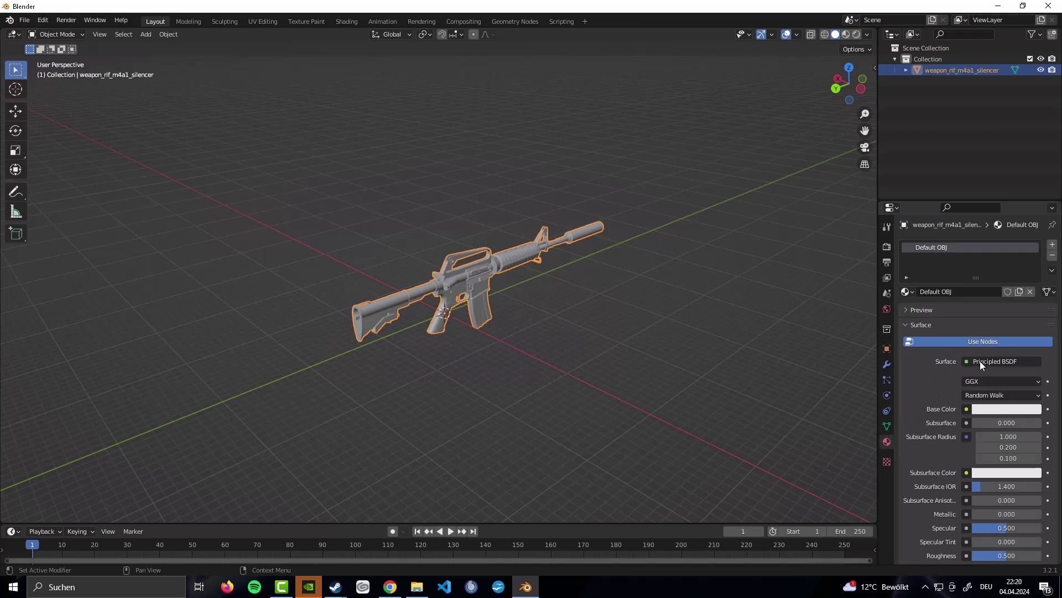
click(1028, 293)
click(981, 291)
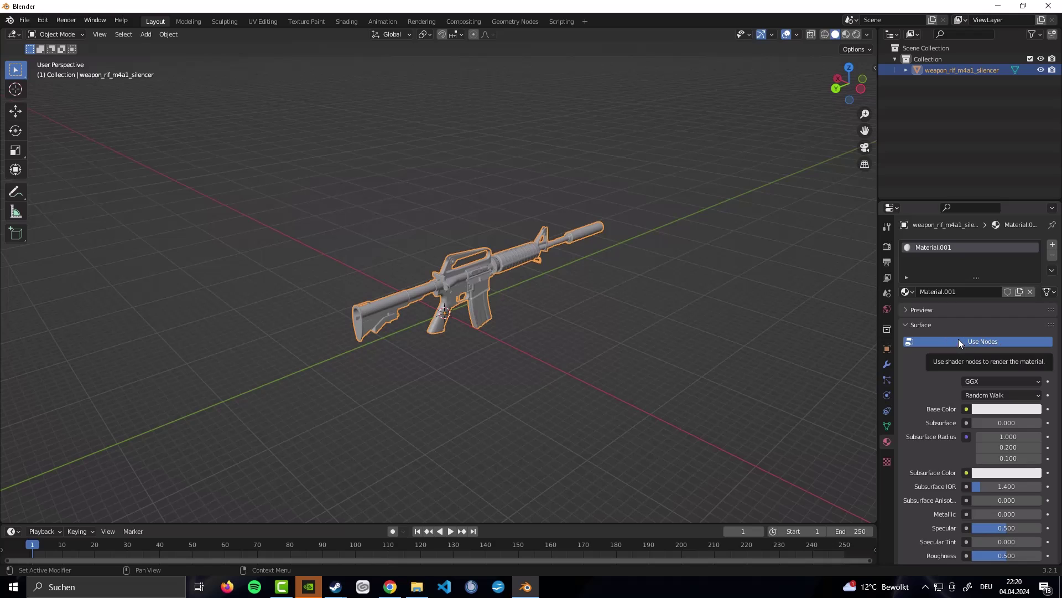
click(787, 261)
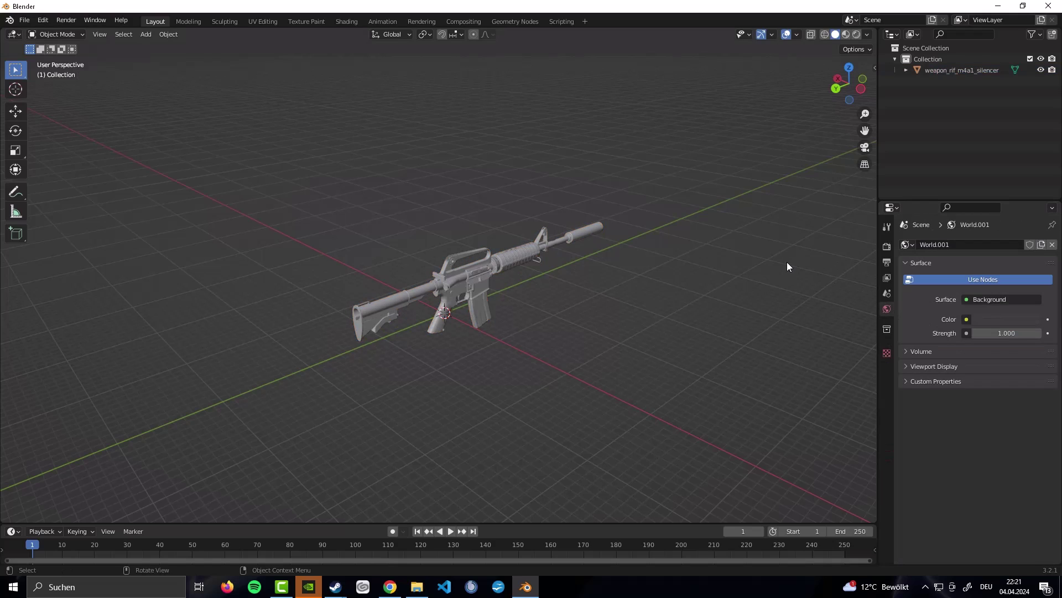
click(528, 252)
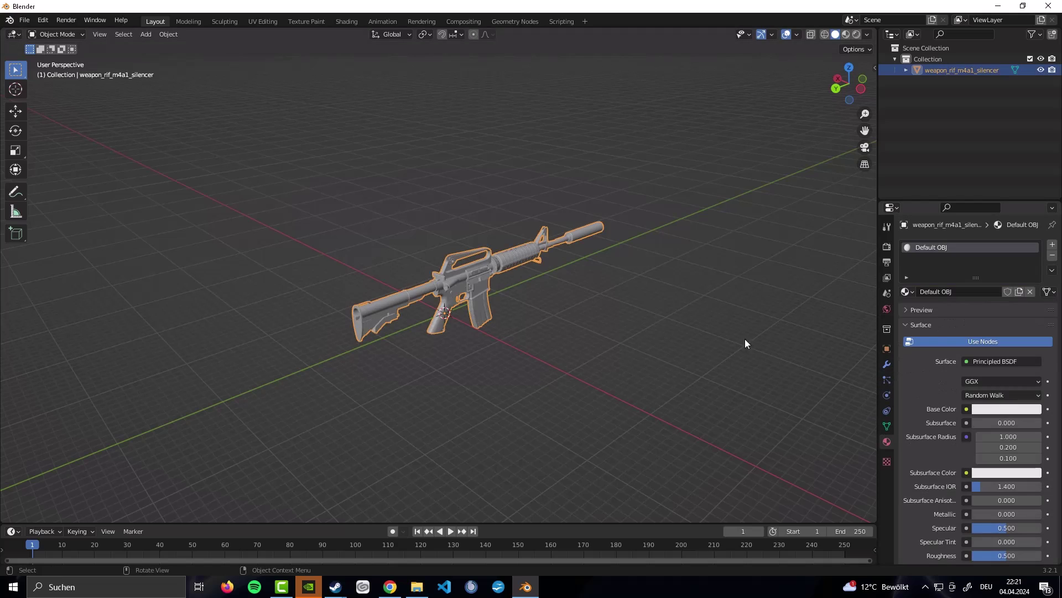
right_click(507, 297)
click(384, 215)
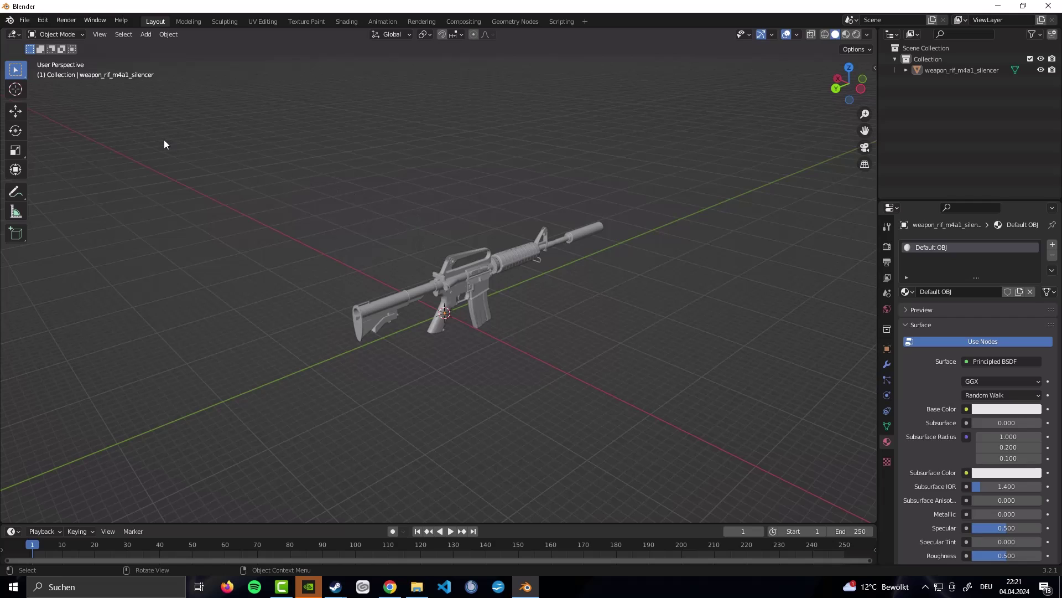
Step: Switch to the Shader Editor and centre the Principled BSDF and Material Output nodes
click(12, 36)
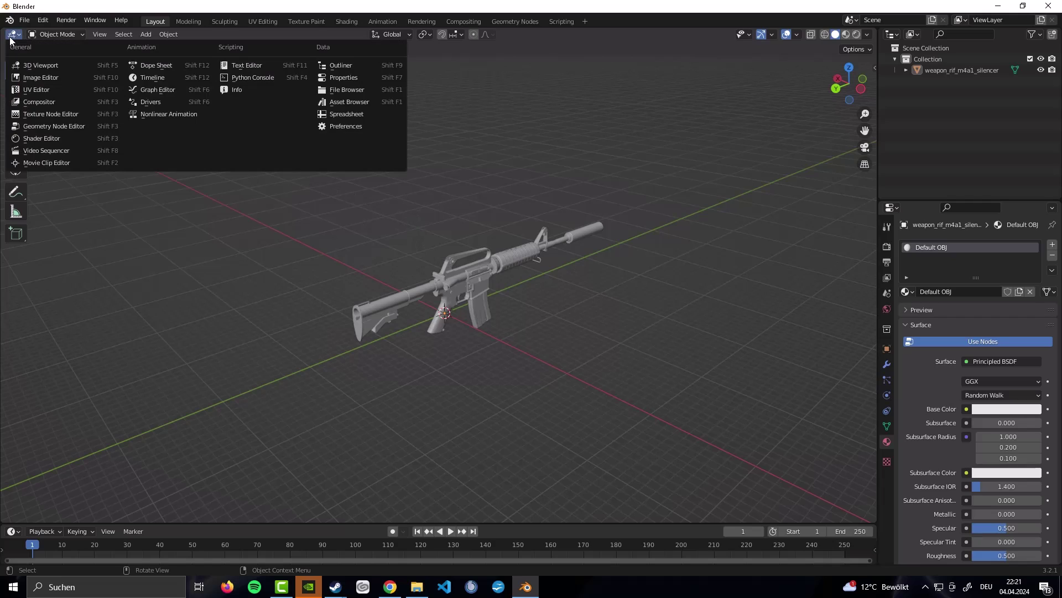
click(49, 144)
scroll(233, 358, up, 5)
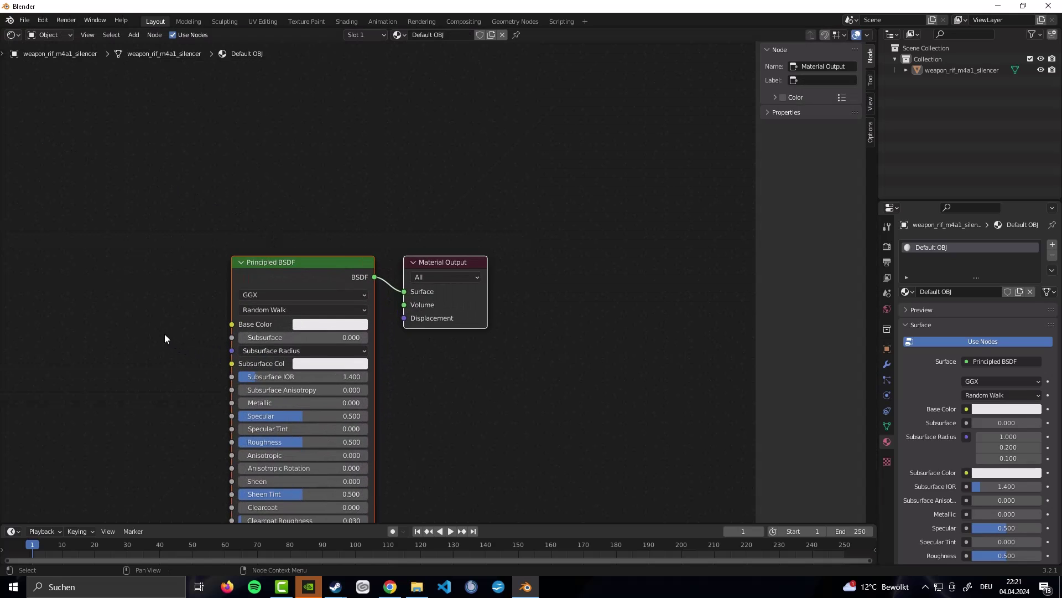
scroll(169, 360, down, 2)
middle_drag(177, 384, 303, 289)
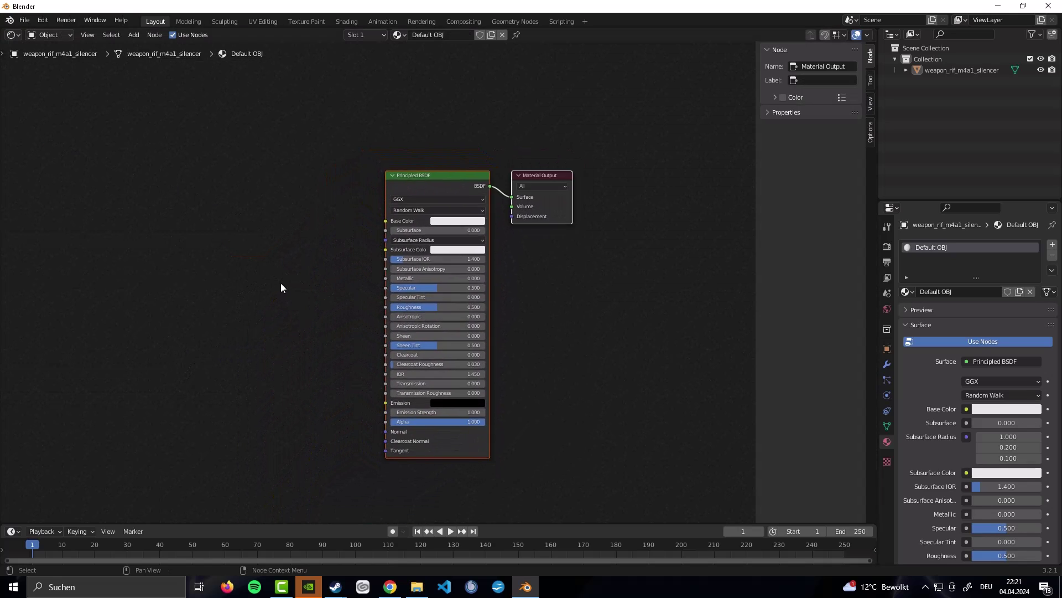
scroll(397, 179, up, 1)
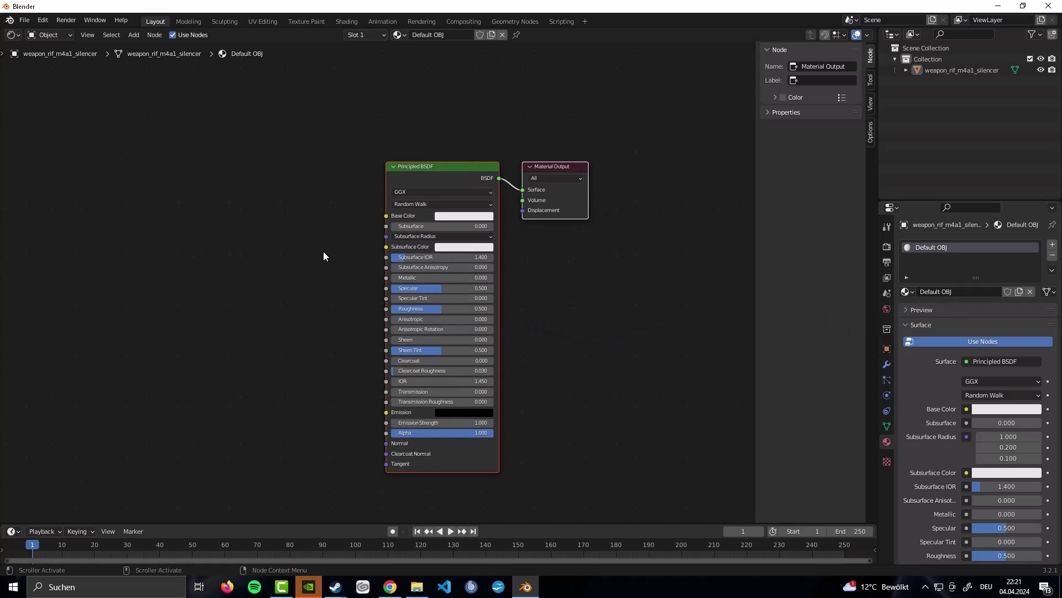
right_click(268, 176)
click(285, 169)
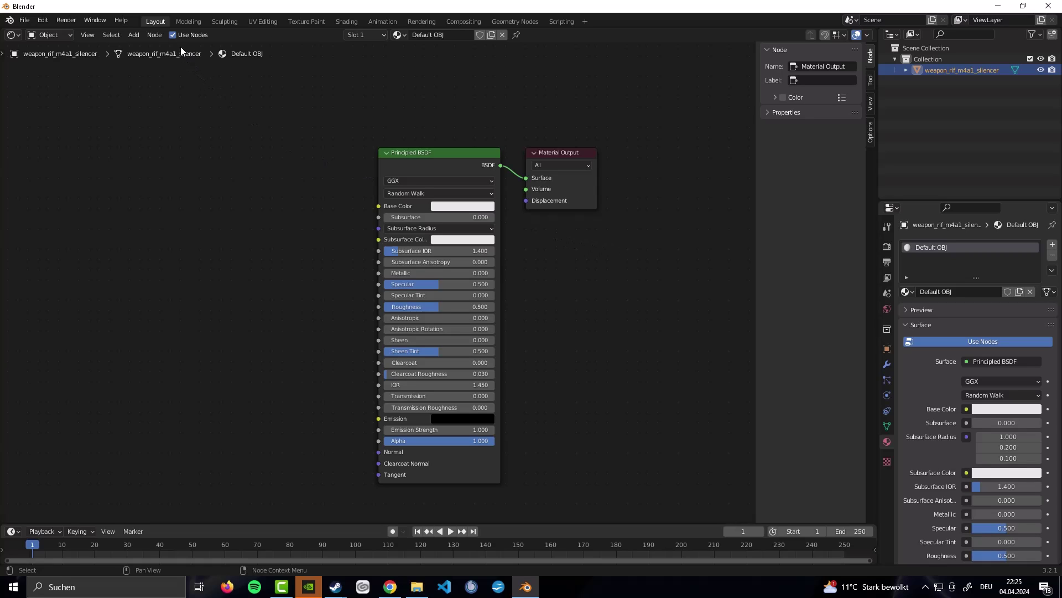
Step: Add an Image Texture node and connect its Color to the Principled BSDF Base Color
click(131, 40)
click(156, 67)
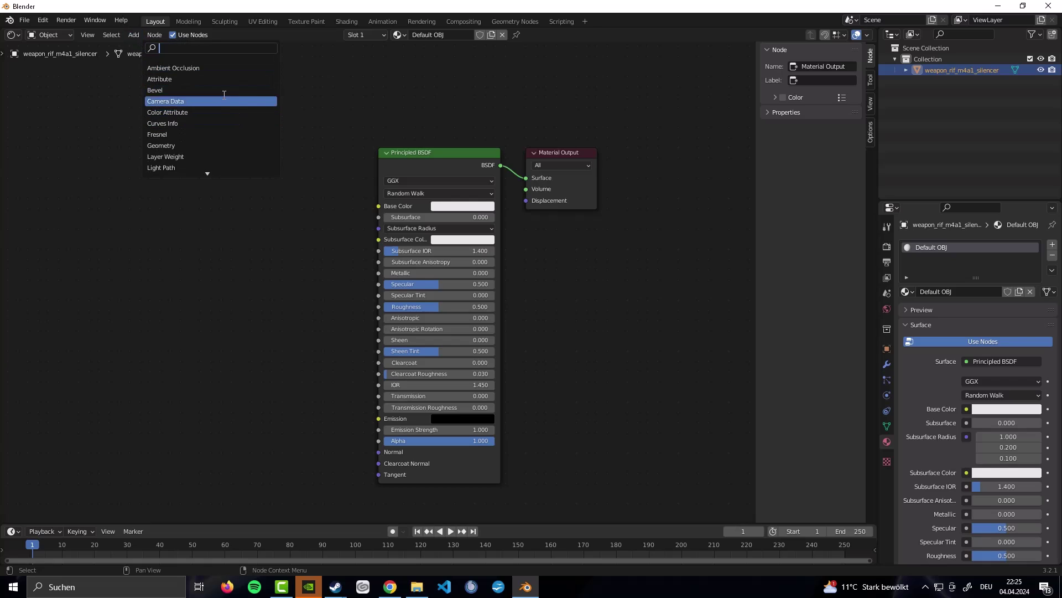
text(imag)
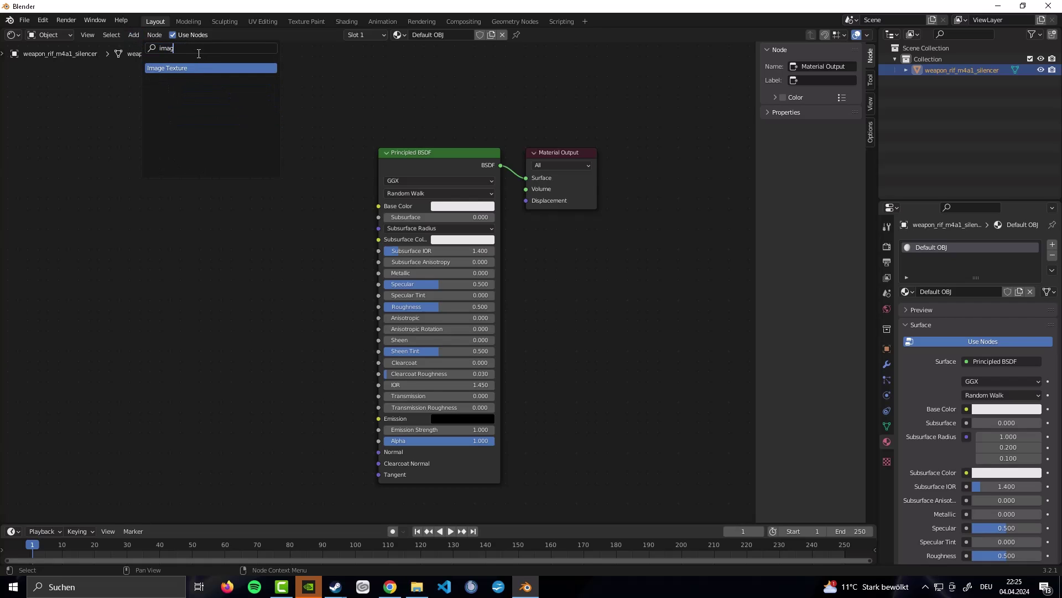
click(198, 68)
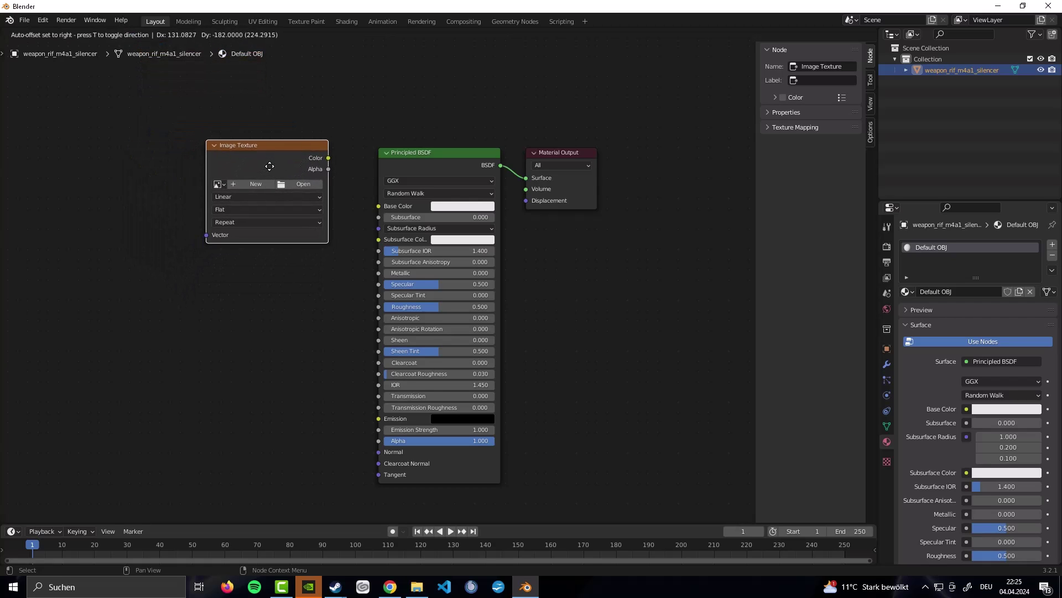
click(281, 175)
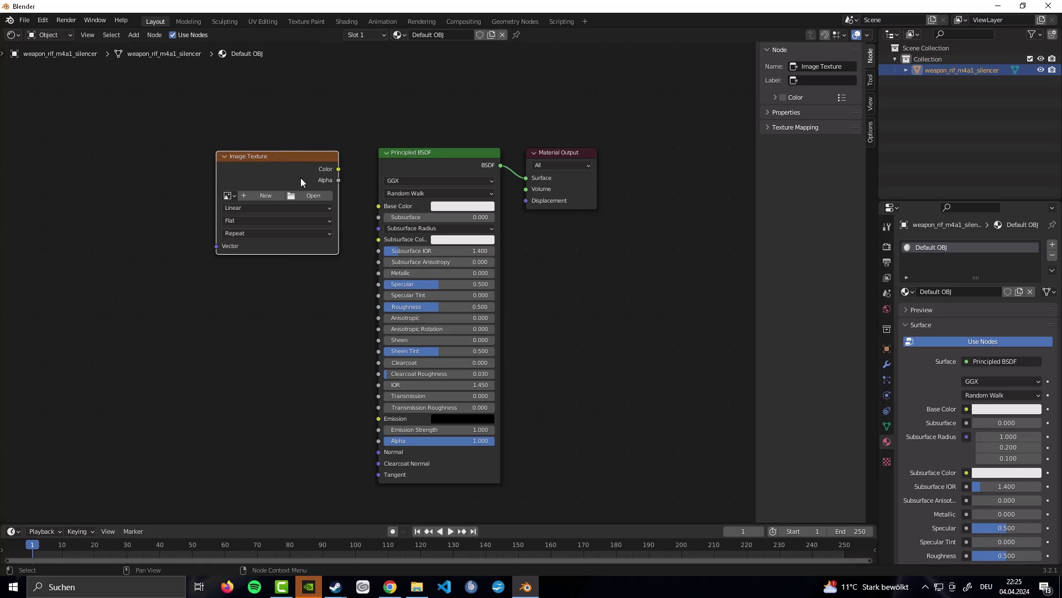
drag(338, 169, 379, 206)
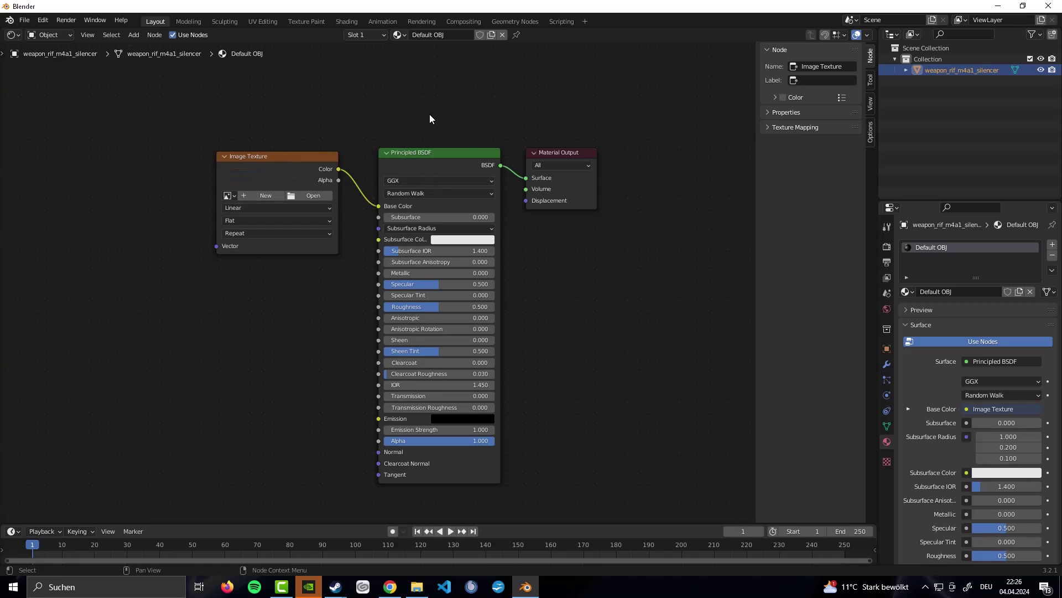
Step: Load the youtubetest image into the Image Texture node
click(232, 196)
click(234, 192)
click(231, 197)
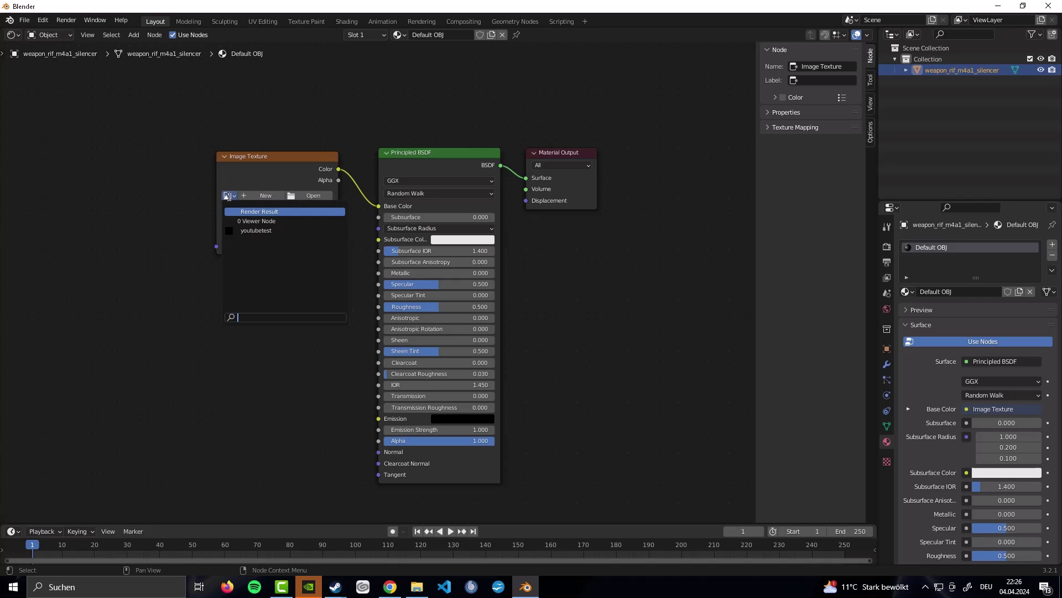
click(266, 231)
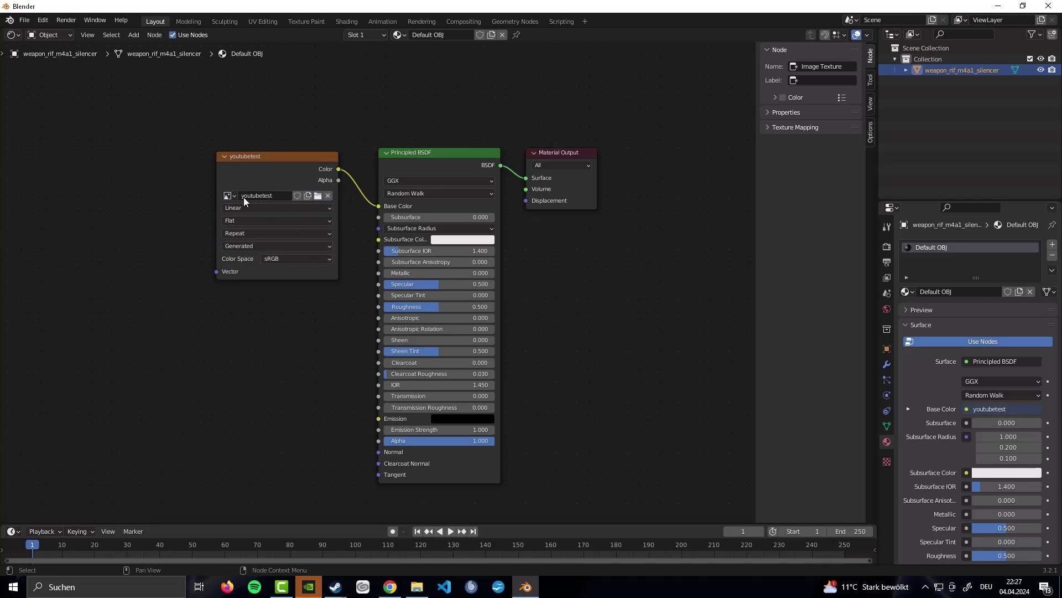
Step: Turn the node area back into a 3D Viewport, deselect and orbit the rifle
click(21, 36)
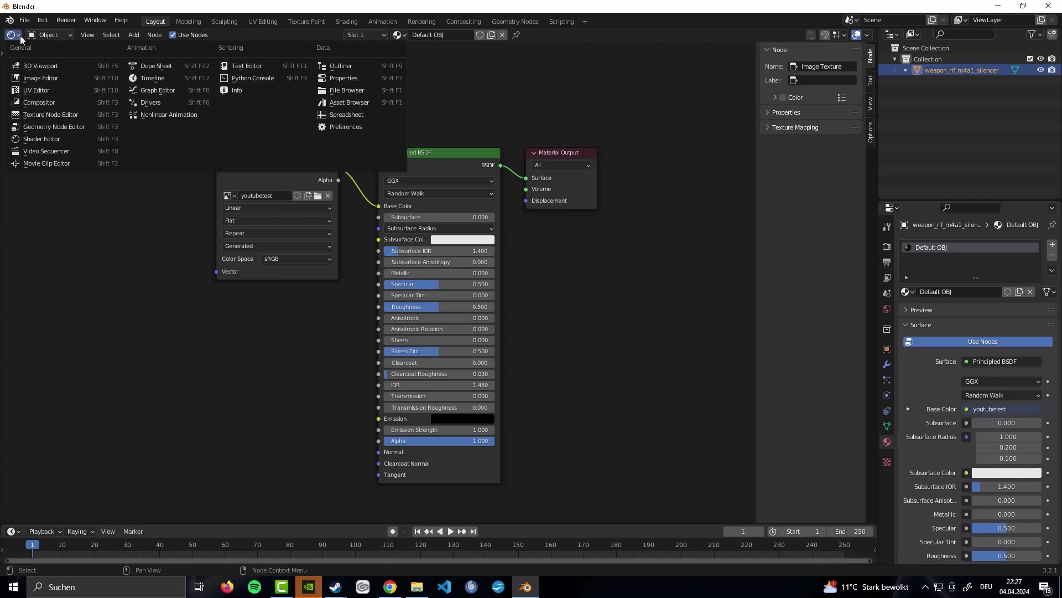
click(48, 68)
click(344, 111)
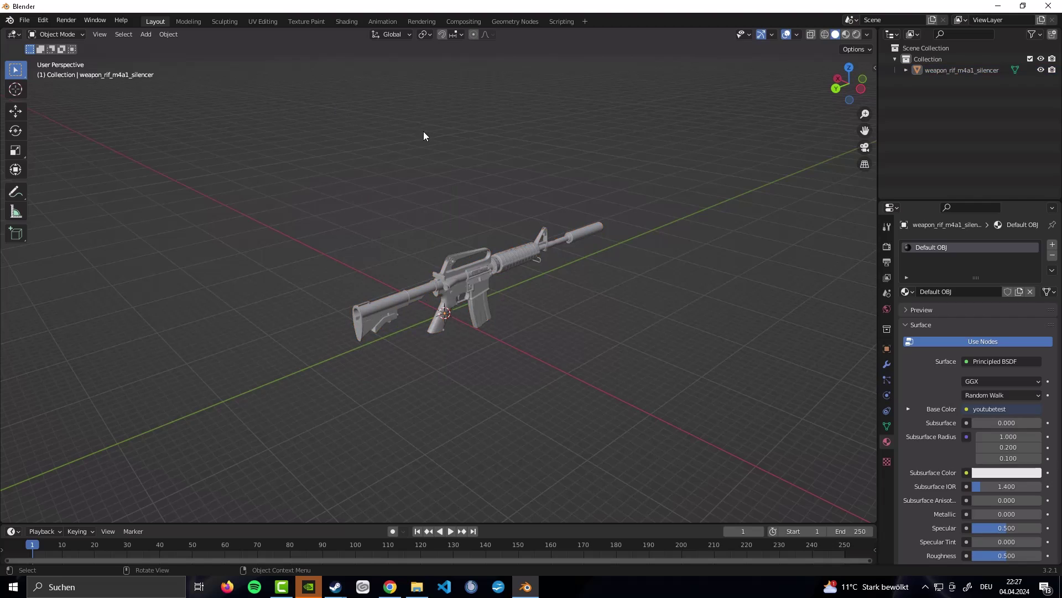
middle_drag(376, 140, 365, 90)
Step: Switch to the Texture Paint workspace and frame the rifle in the 3D view
click(306, 22)
scroll(521, 190, down, 5)
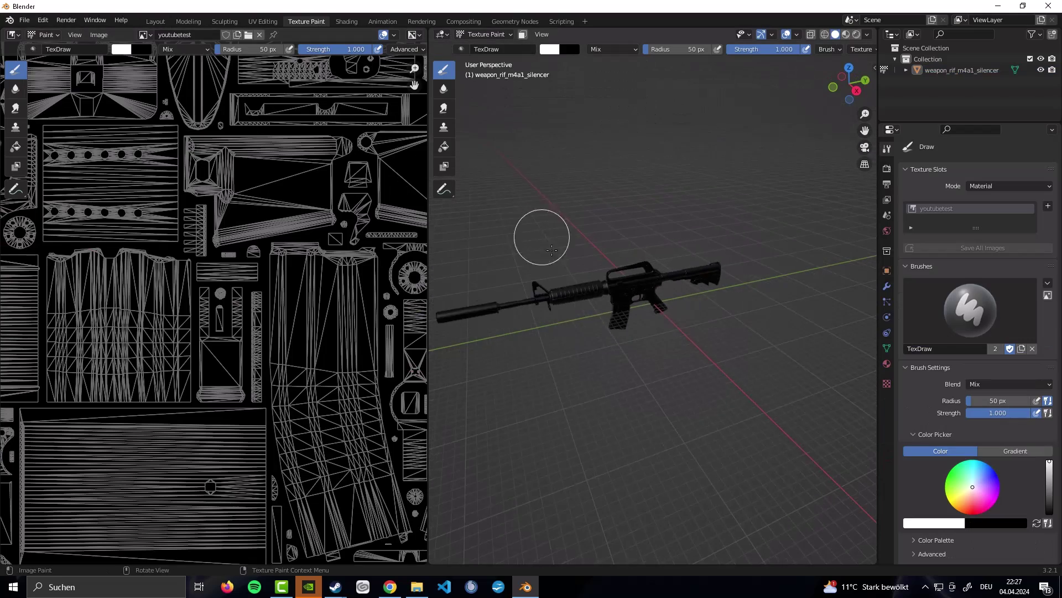
scroll(300, 244, down, 5)
mouse_move(605, 309)
middle_down()
mouse_move(593, 327)
mouse_move(525, 311)
middle_up()
drag(864, 130, 916, 136)
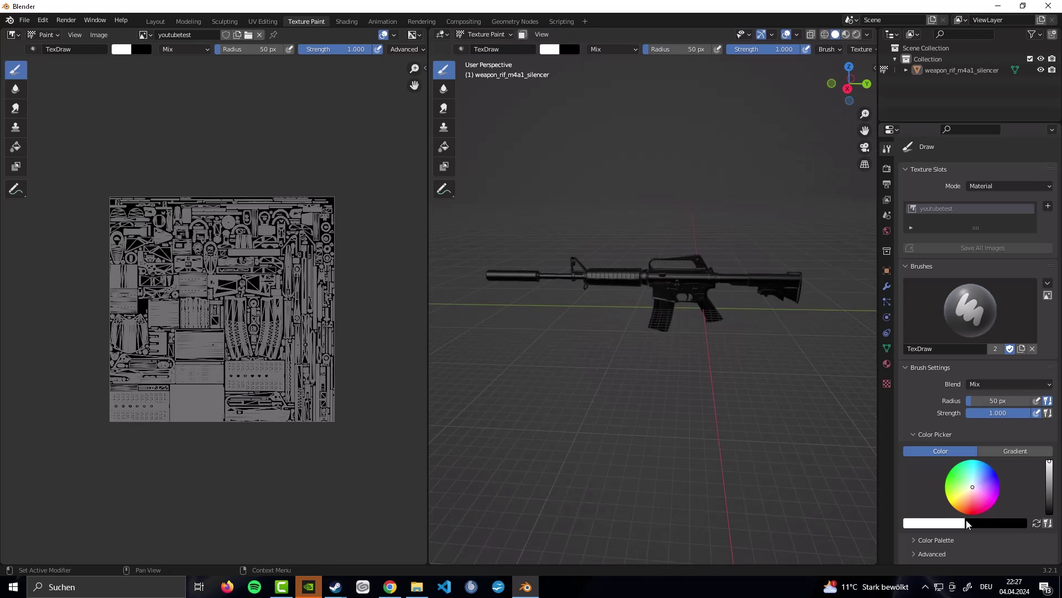
scroll(977, 482, down, 5)
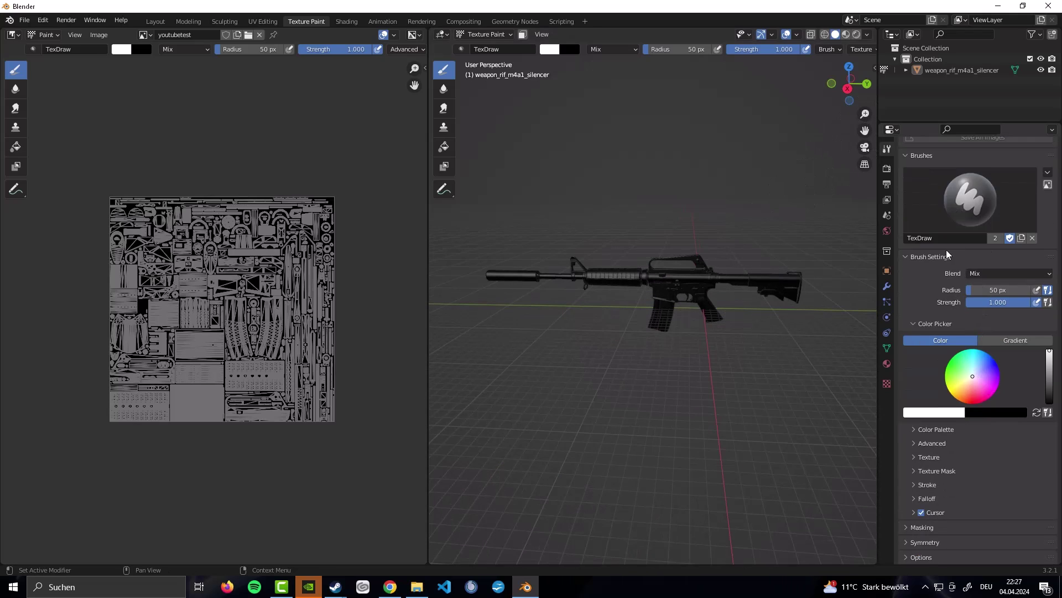
scroll(961, 306, up, 4)
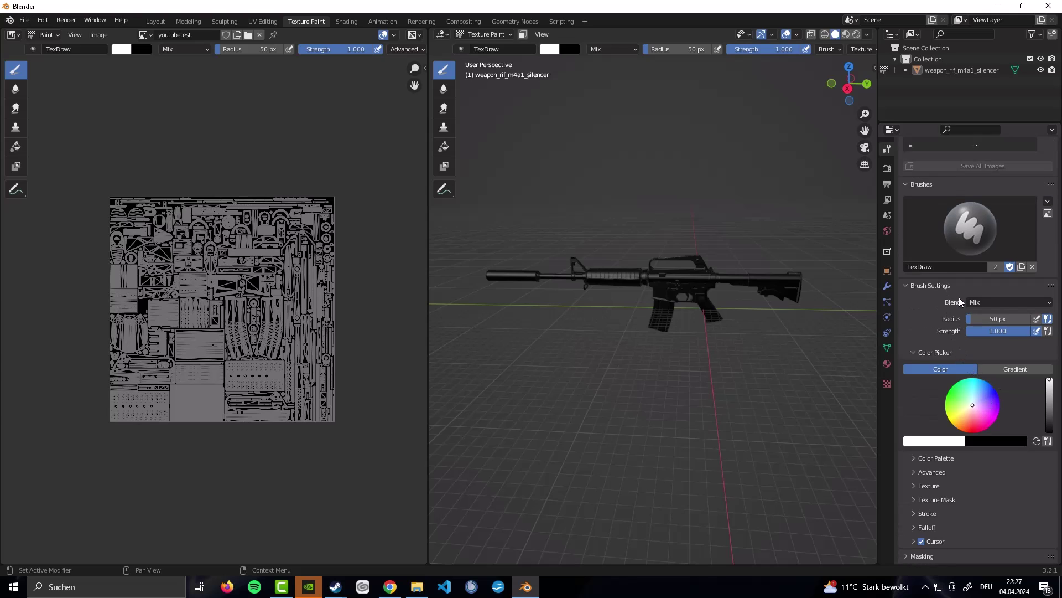
scroll(960, 297, up, 2)
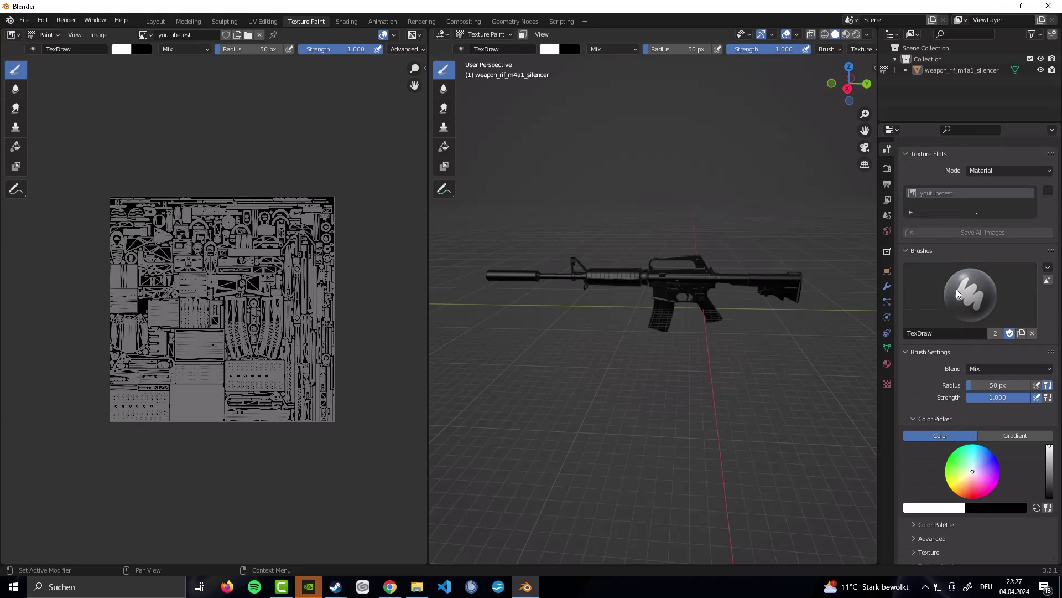
Step: Pick magenta as the paint colour and paint the rifle's handguard in the 3D view
click(991, 501)
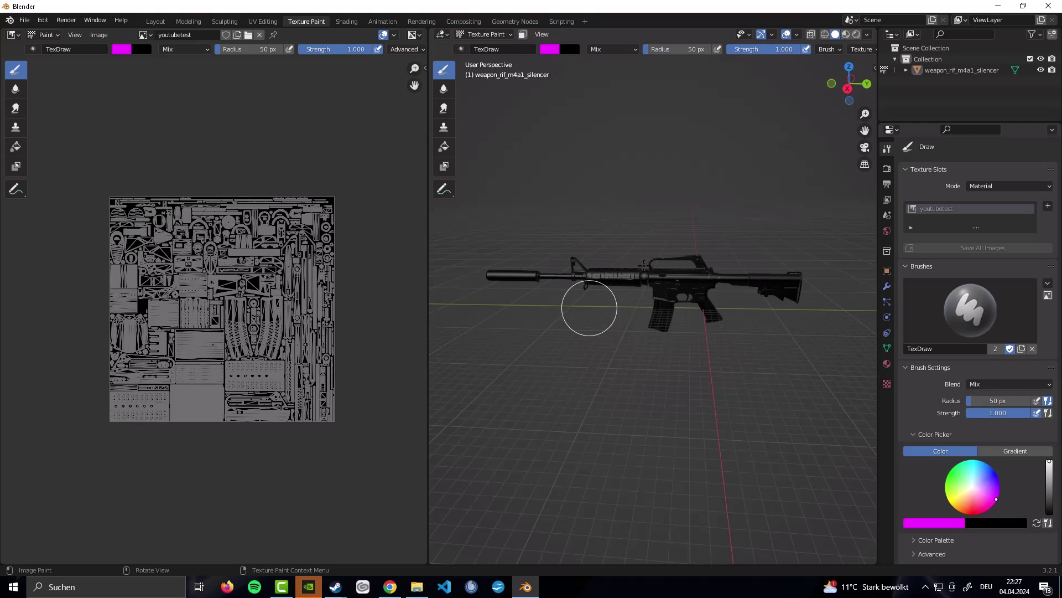
click(614, 279)
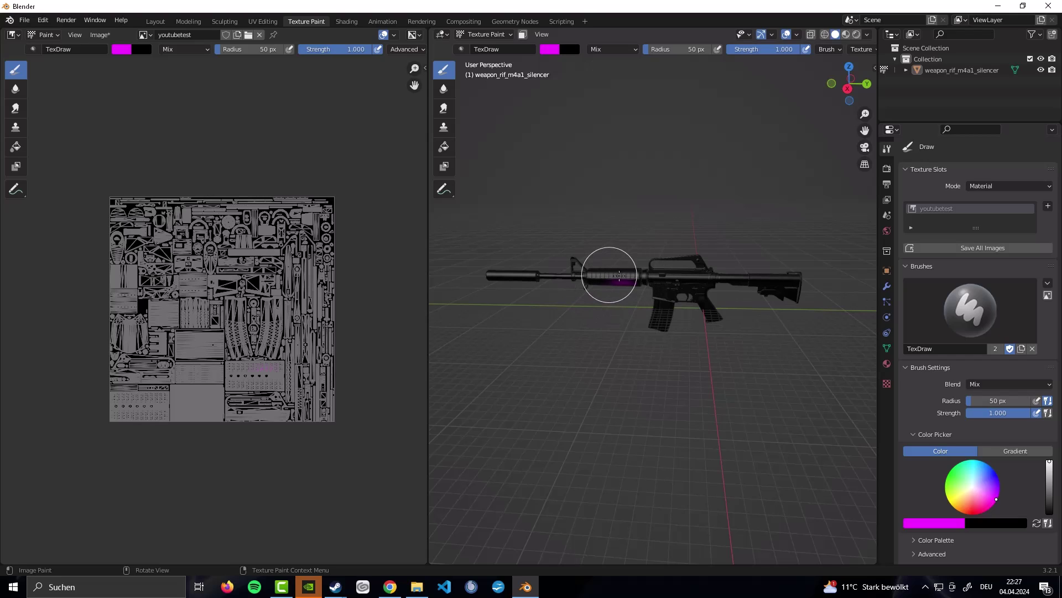
drag(607, 275, 610, 274)
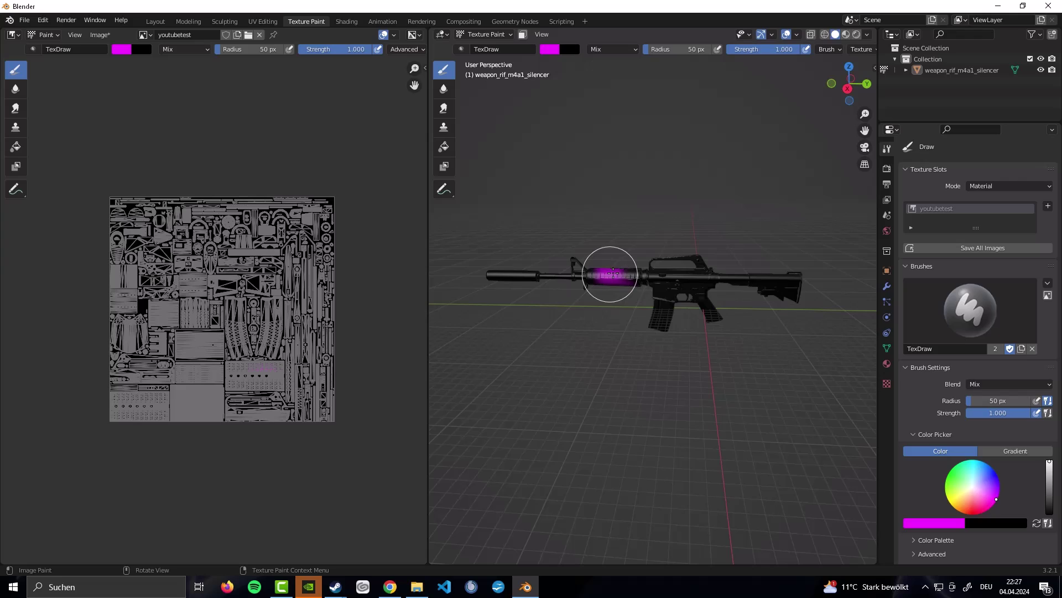
drag(610, 273, 599, 282)
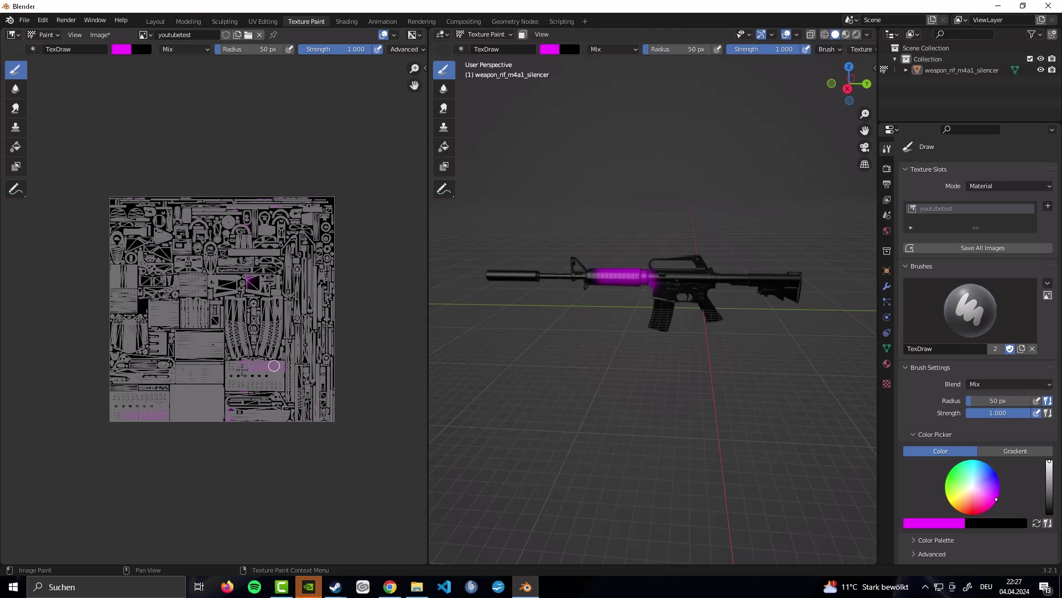
Step: Paint the magazine island on the youtubetest texture magenta
scroll(262, 367, up, 5)
scroll(271, 388, down, 2)
scroll(280, 402, up, 2)
drag(275, 403, 262, 299)
mouse_move(265, 407)
mouse_down()
mouse_move(282, 381)
mouse_move(263, 398)
mouse_move(288, 389)
mouse_move(297, 397)
mouse_move(285, 405)
mouse_move(256, 310)
mouse_up()
Step: Inspect the painted magazine, then extend the magenta upward and along the magazine area's left edge
middle_drag(612, 324, 788, 290)
scroll(648, 368, up, 6)
middle_drag(648, 367, 693, 374)
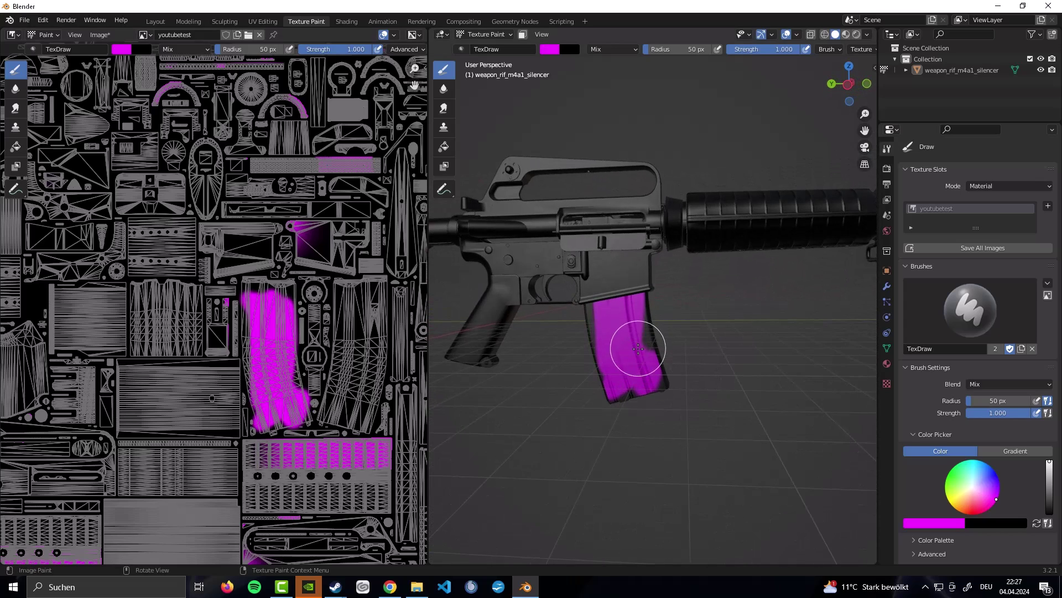
scroll(636, 351, down, 3)
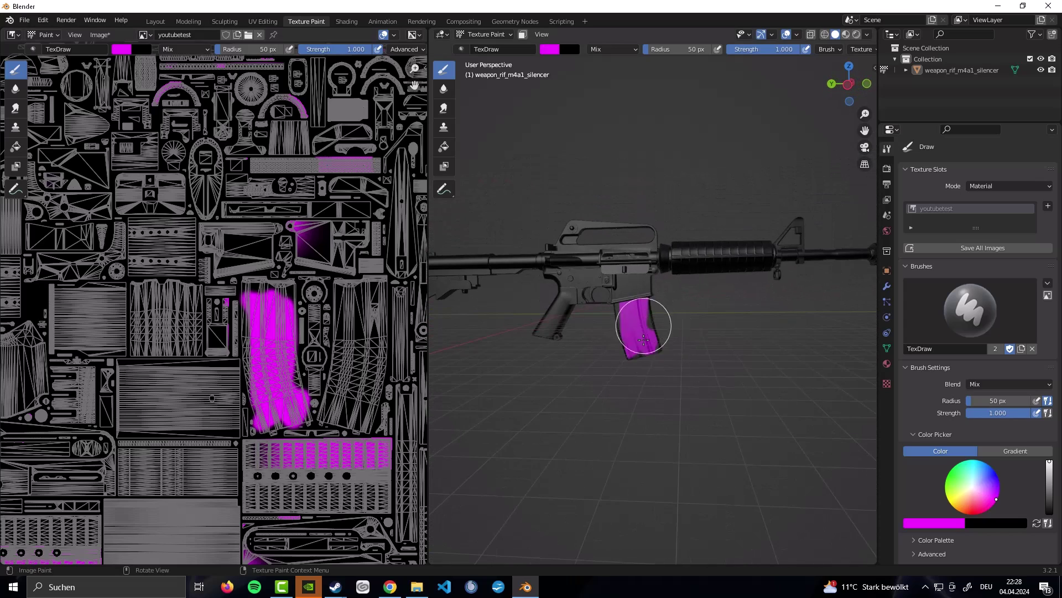
middle_drag(636, 327, 675, 332)
scroll(652, 368, up, 3)
scroll(256, 356, up, 2)
scroll(320, 375, up, 4)
middle_drag(320, 374, 234, 292)
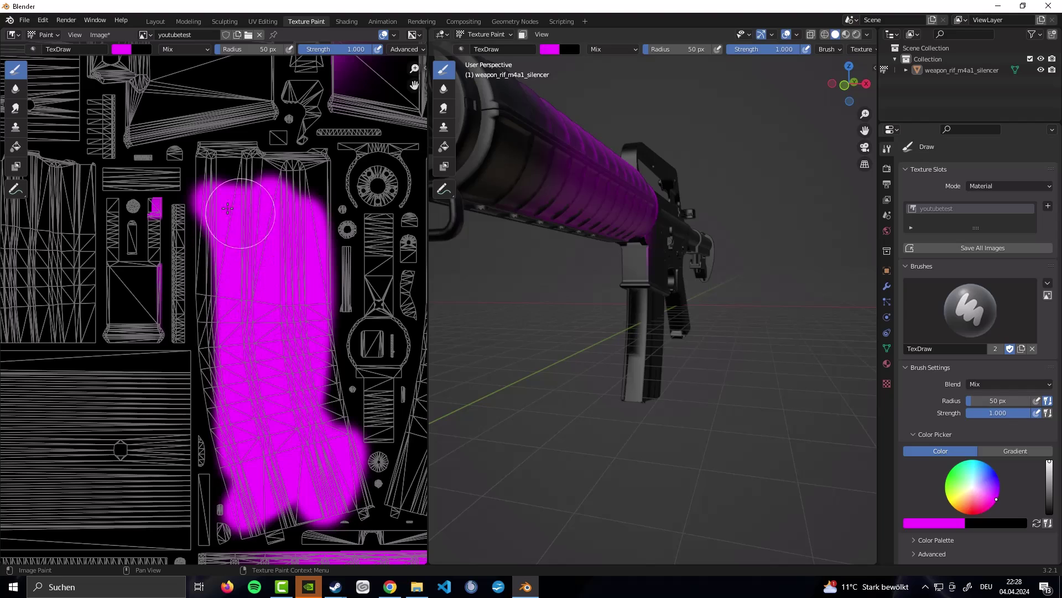
mouse_move(225, 189)
mouse_down()
mouse_move(216, 177)
mouse_move(230, 157)
mouse_move(287, 181)
mouse_move(265, 162)
mouse_move(297, 161)
mouse_move(308, 189)
mouse_move(304, 177)
mouse_up()
mouse_move(212, 258)
mouse_down()
mouse_move(220, 387)
mouse_move(270, 519)
mouse_up()
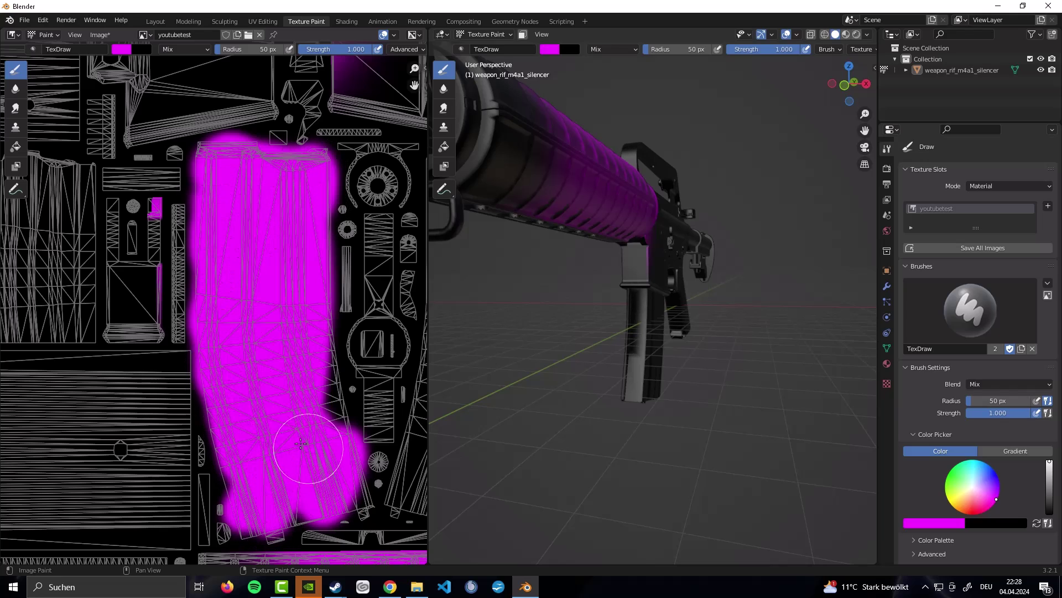
Step: Set the brush radius to 3 px
scroll(249, 297, down, 6)
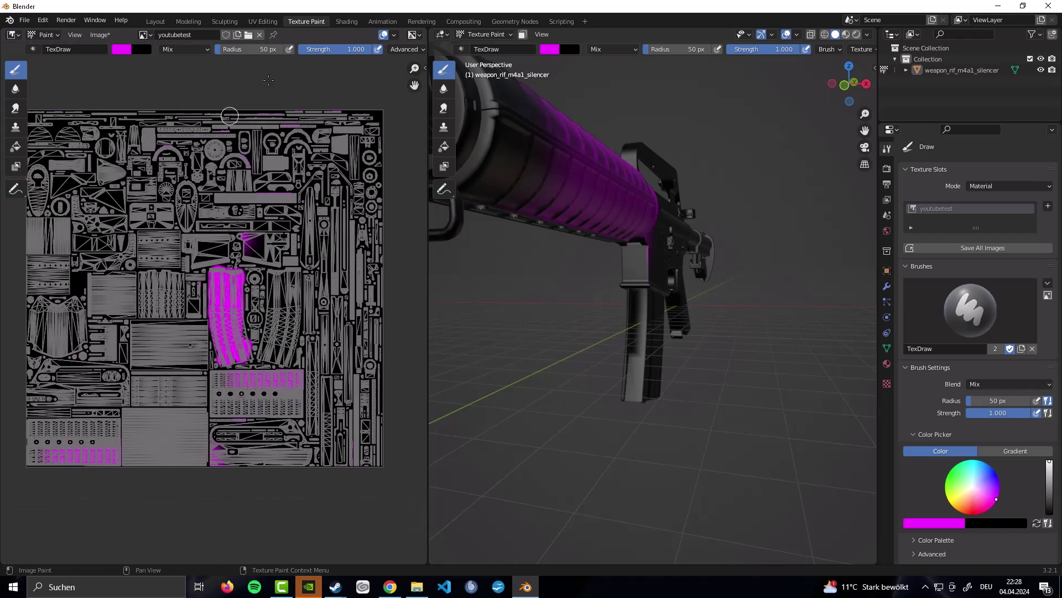
click(246, 49)
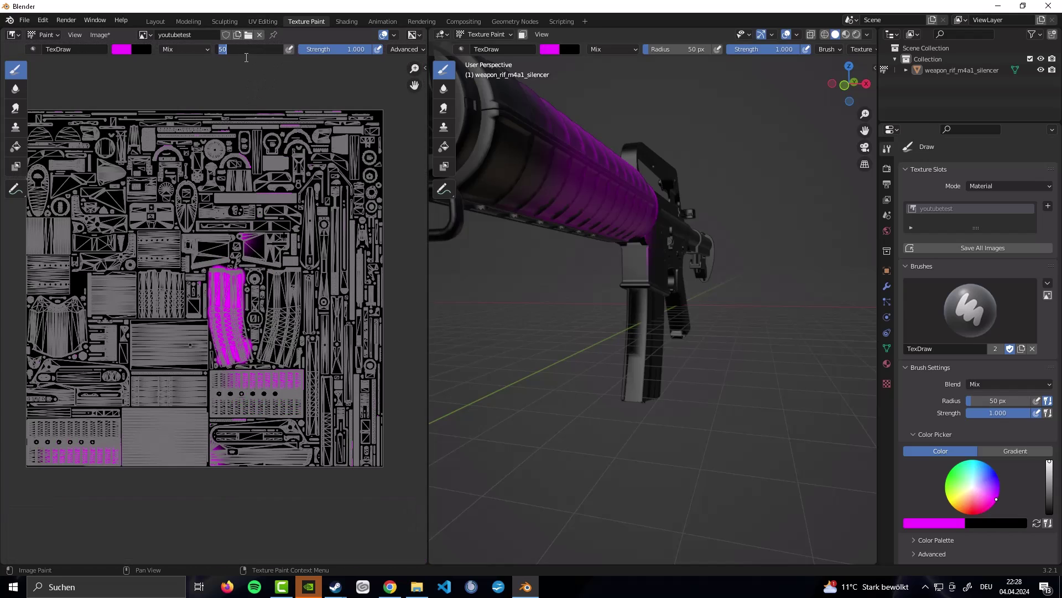
text(3)
key(Return)
Step: Paint a thin magenta touch-up stroke on the magazine and orbit to a side view
scroll(214, 271, up, 5)
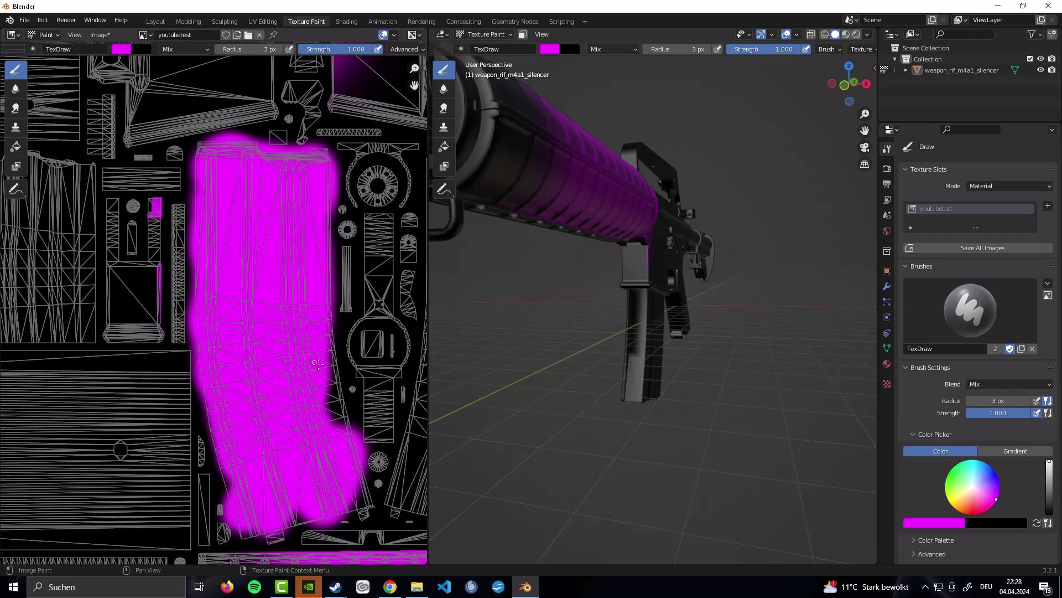
mouse_move(331, 412)
mouse_down()
mouse_move(339, 382)
mouse_move(336, 398)
mouse_up()
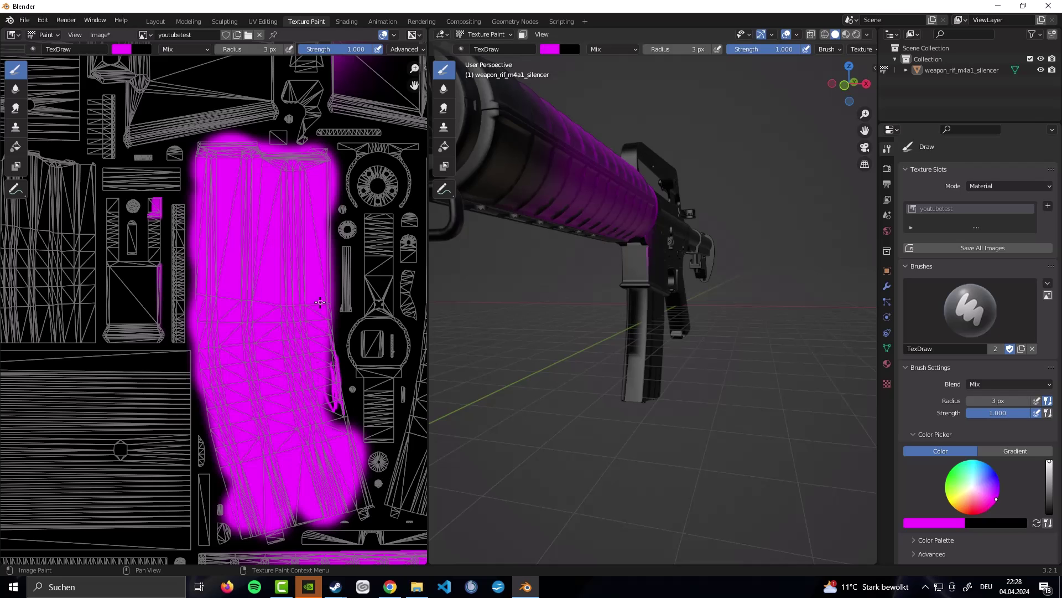
scroll(332, 354, down, 6)
scroll(255, 339, up, 3)
scroll(600, 290, down, 8)
middle_drag(587, 294, 616, 300)
scroll(600, 290, down, 3)
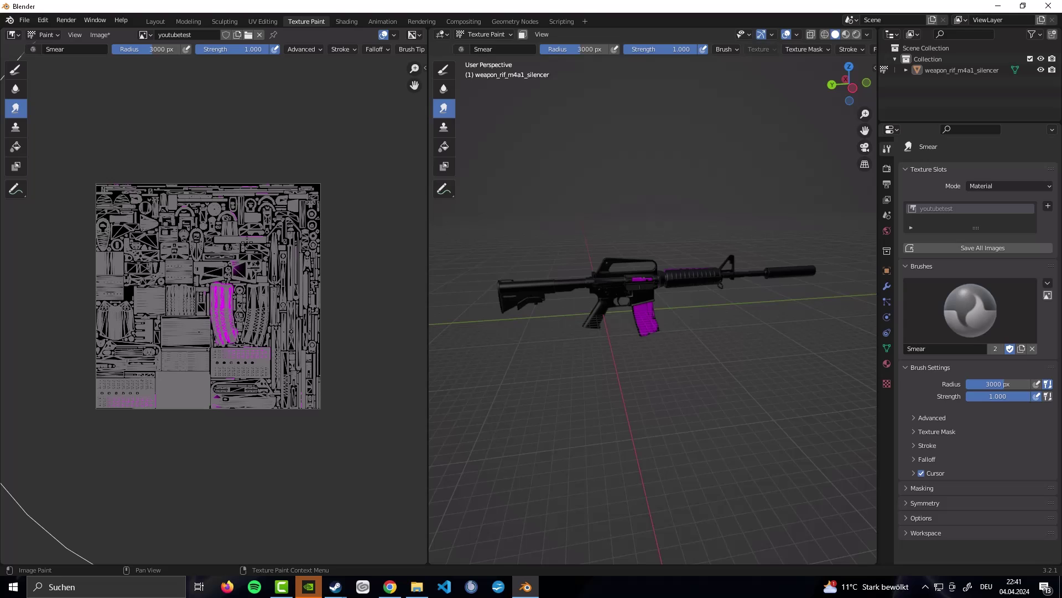
Step: Smear the texture, then flood the whole texture magenta with the Draw brush
drag(247, 242, 246, 242)
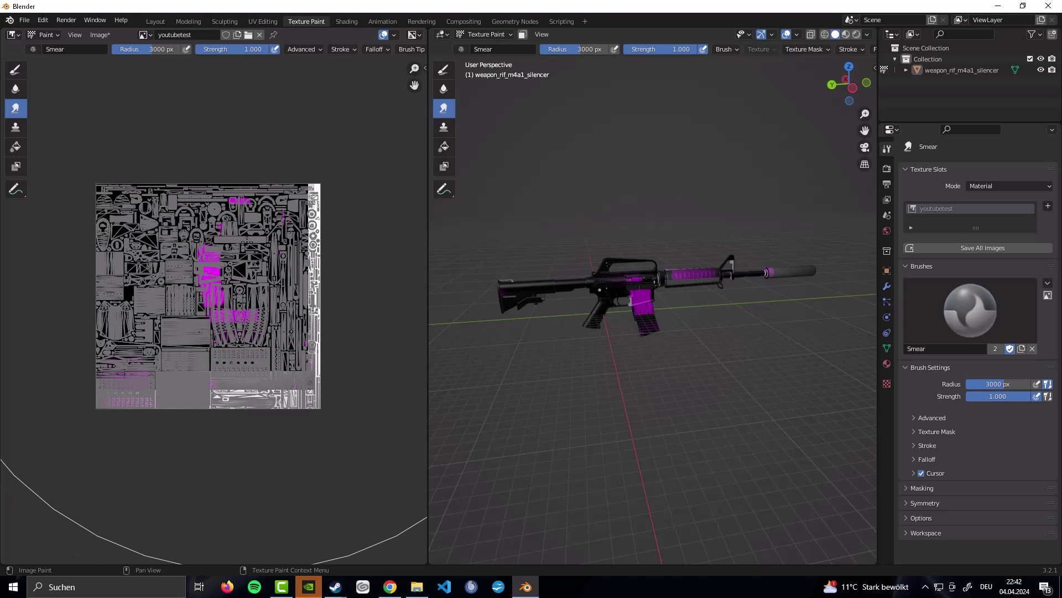
click(444, 76)
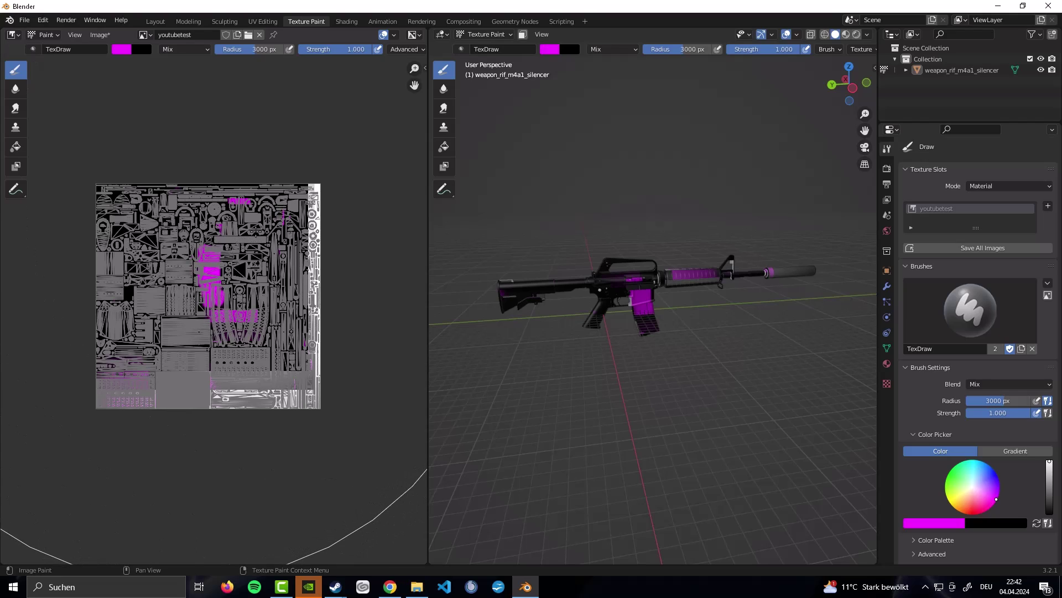
click(255, 233)
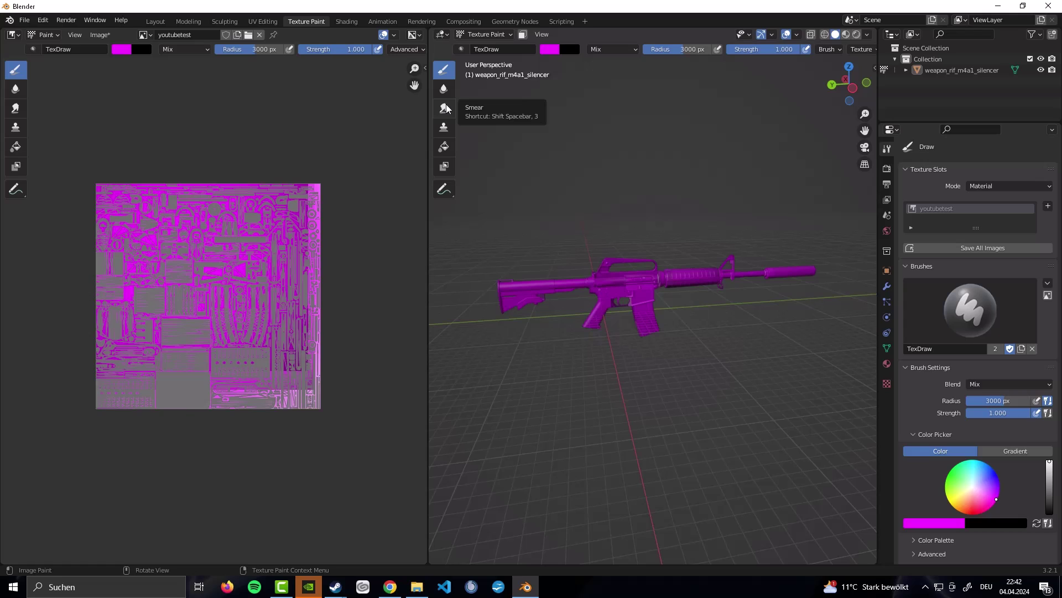
Step: Orbit and zoom around the fully magenta rifle to inspect it from several angles
middle_drag(620, 238, 687, 223)
scroll(671, 215, up, 5)
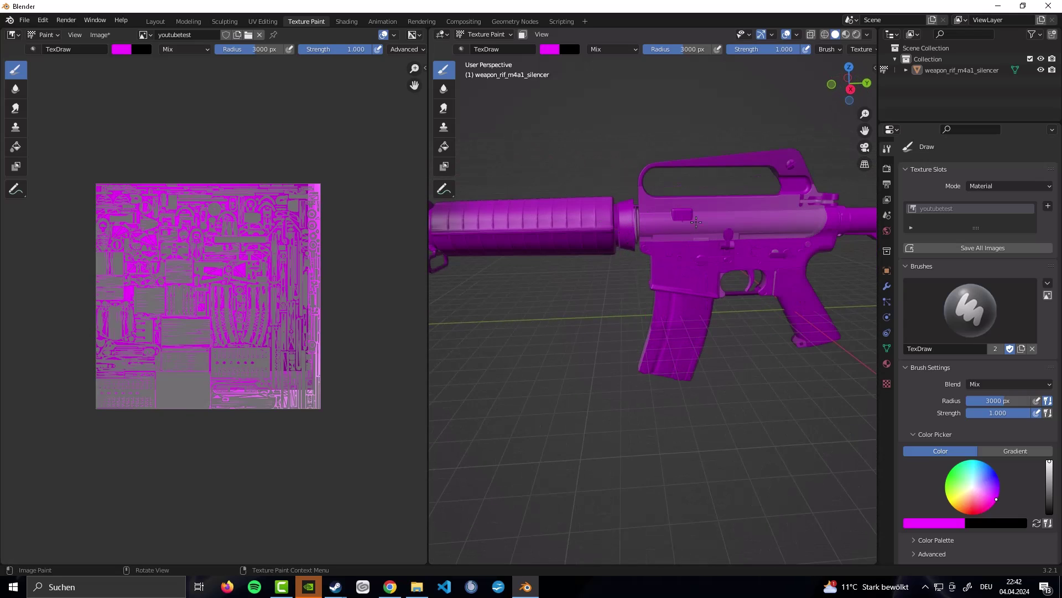
middle_drag(765, 231, 632, 226)
scroll(646, 215, down, 5)
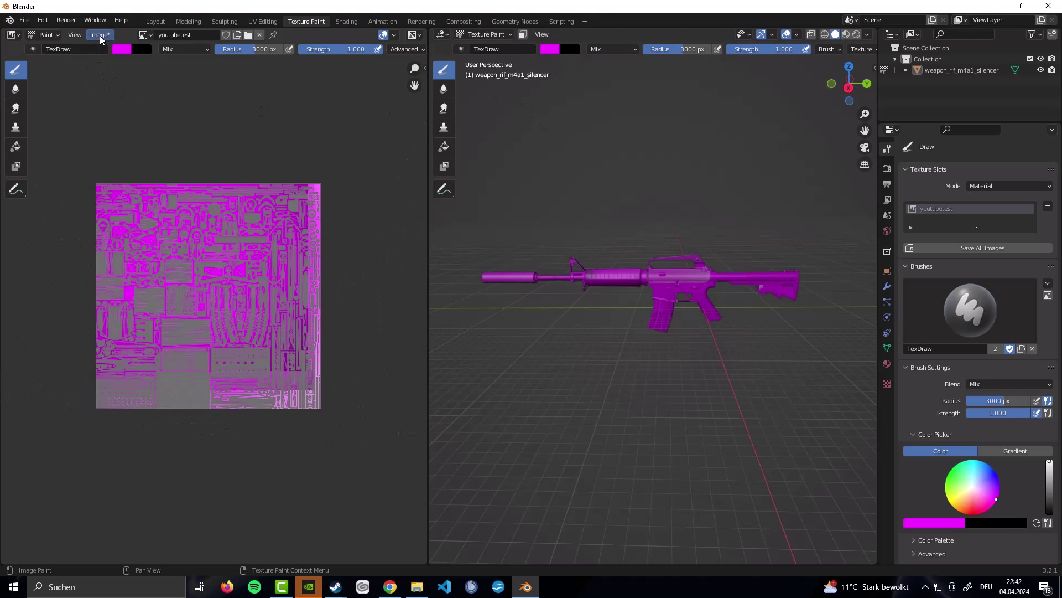
scroll(649, 270, up, 3)
scroll(649, 270, down, 3)
mouse_move(636, 271)
middle_down()
mouse_move(649, 270)
mouse_move(610, 259)
mouse_move(626, 262)
middle_up()
scroll(625, 261, down, 3)
scroll(630, 262, up, 1)
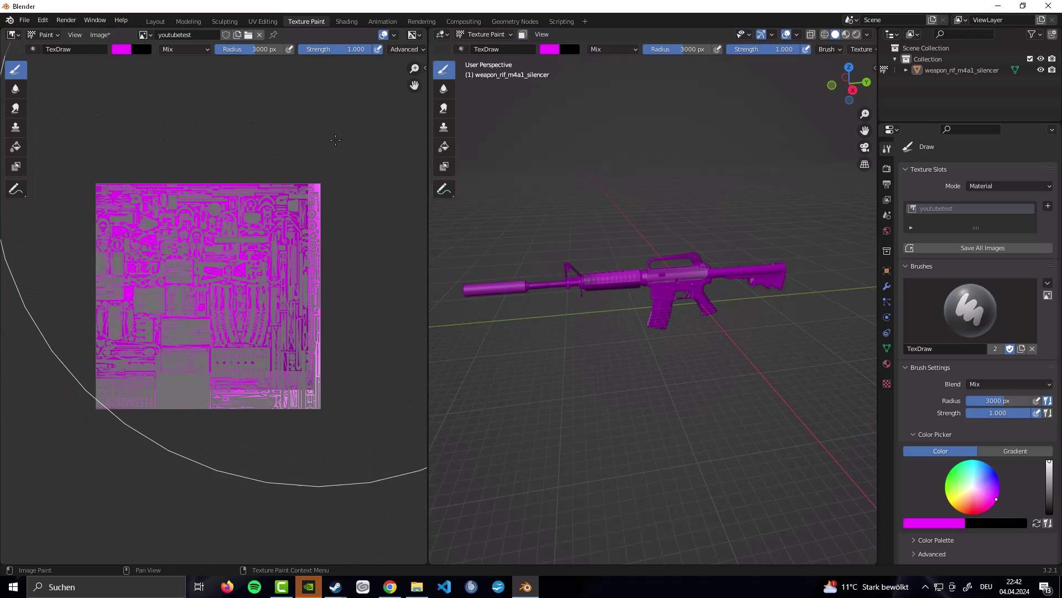
Step: Save the painted texture as youtubetest.png in the Downloads folder with Image > Save As
click(97, 35)
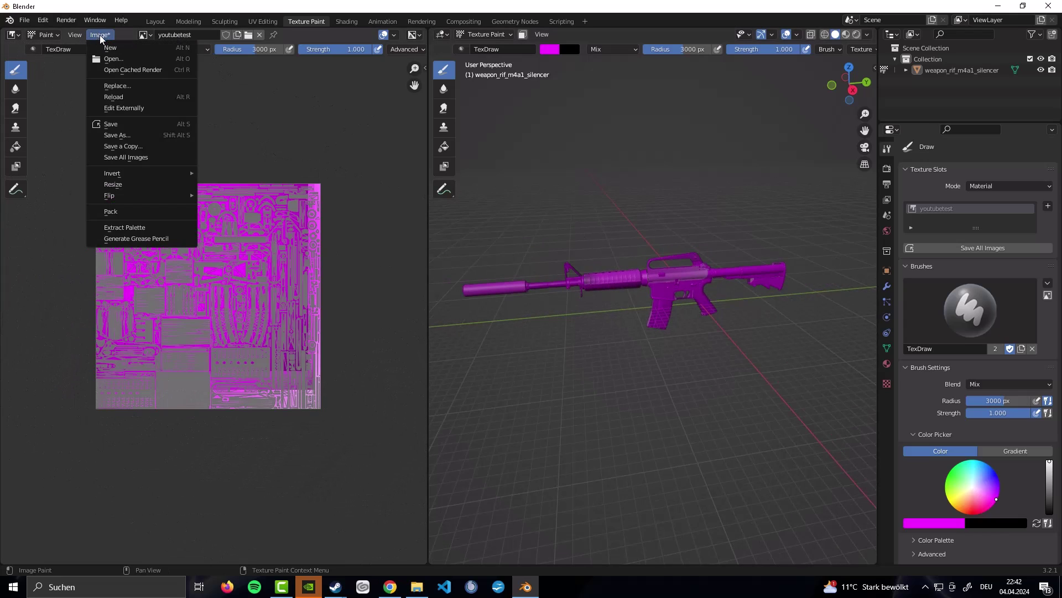
click(117, 135)
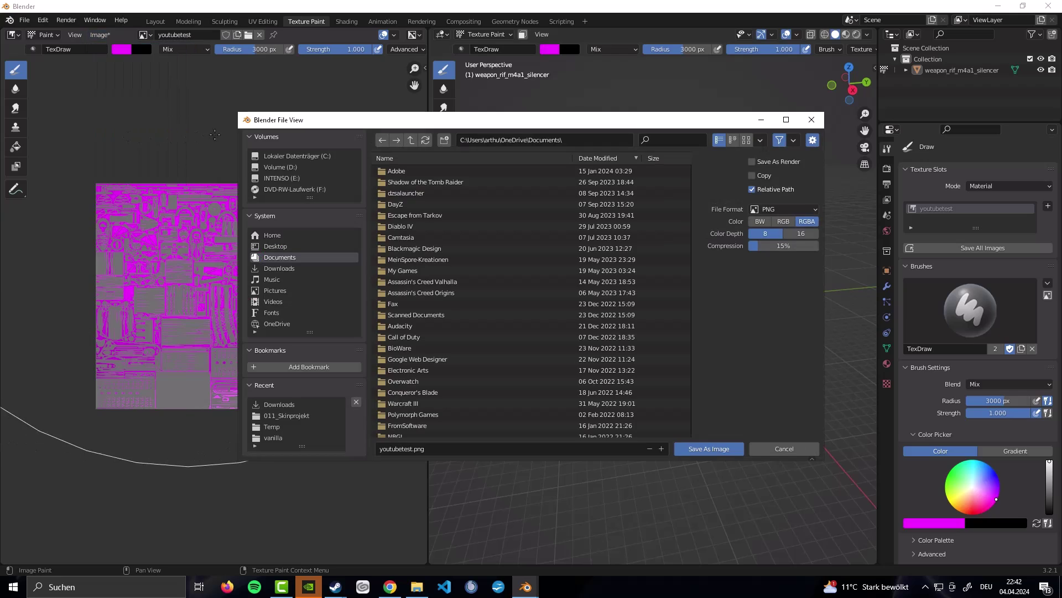
click(279, 269)
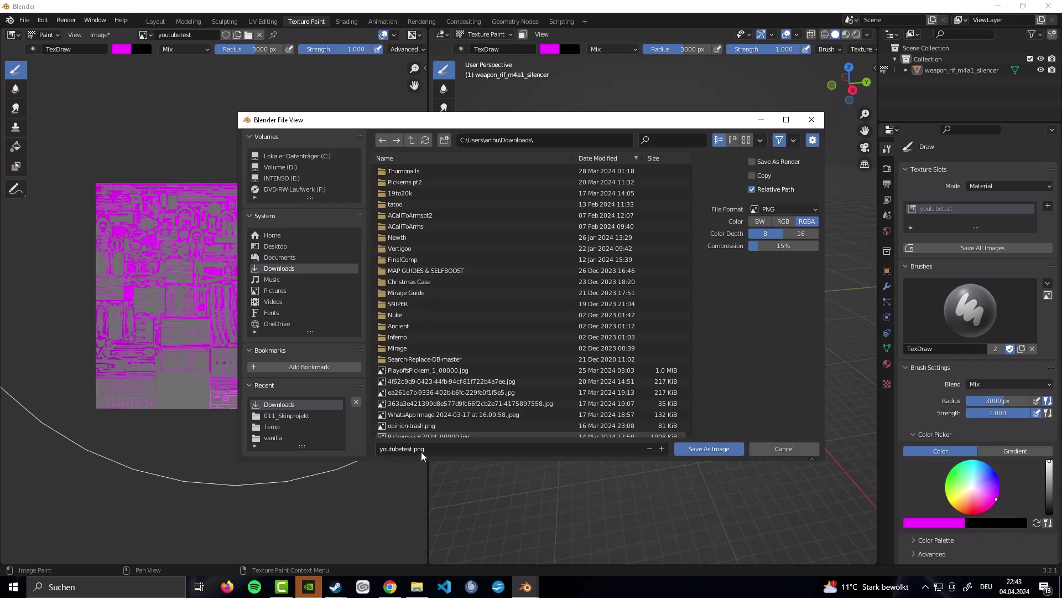
click(724, 449)
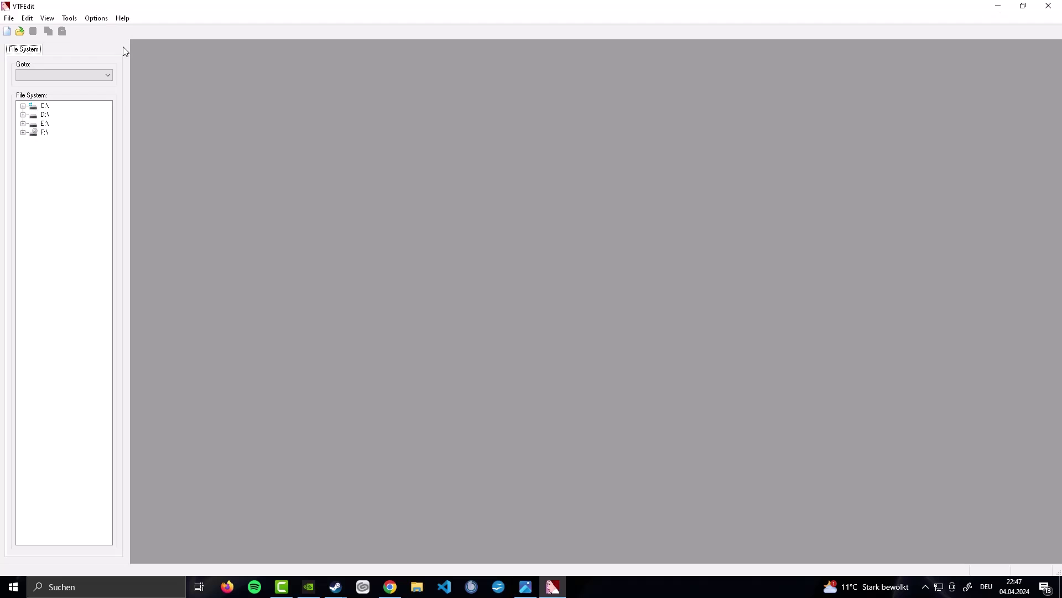
Step: Import youtubetest.png from Downloads into VTFEdit as a new texture
click(7, 32)
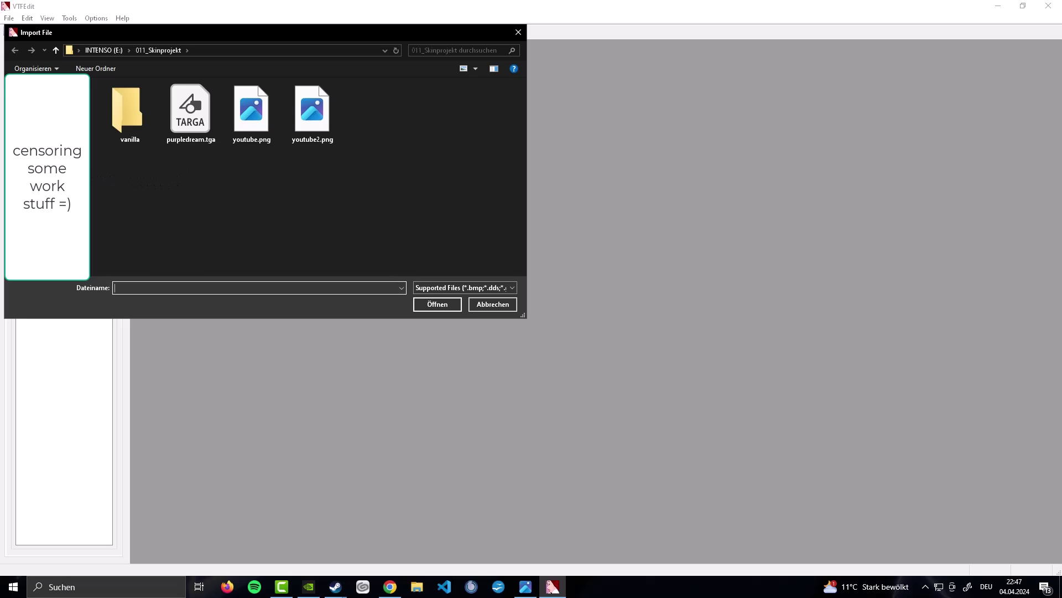
click(168, 116)
click(437, 305)
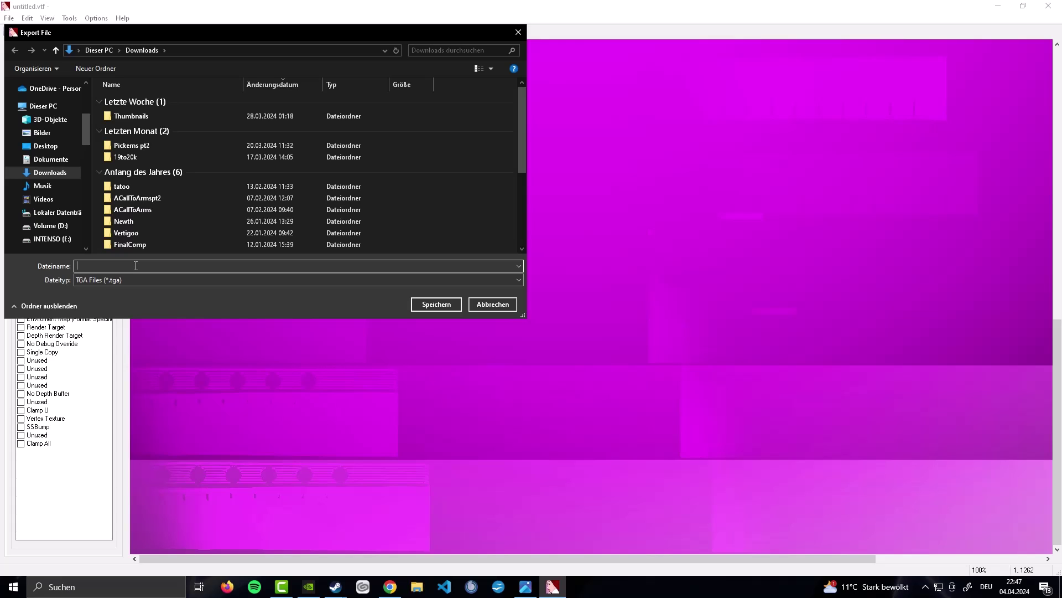
Step: Export the texture to Downloads as a TGA file named youtubetest
text(youtubetest)
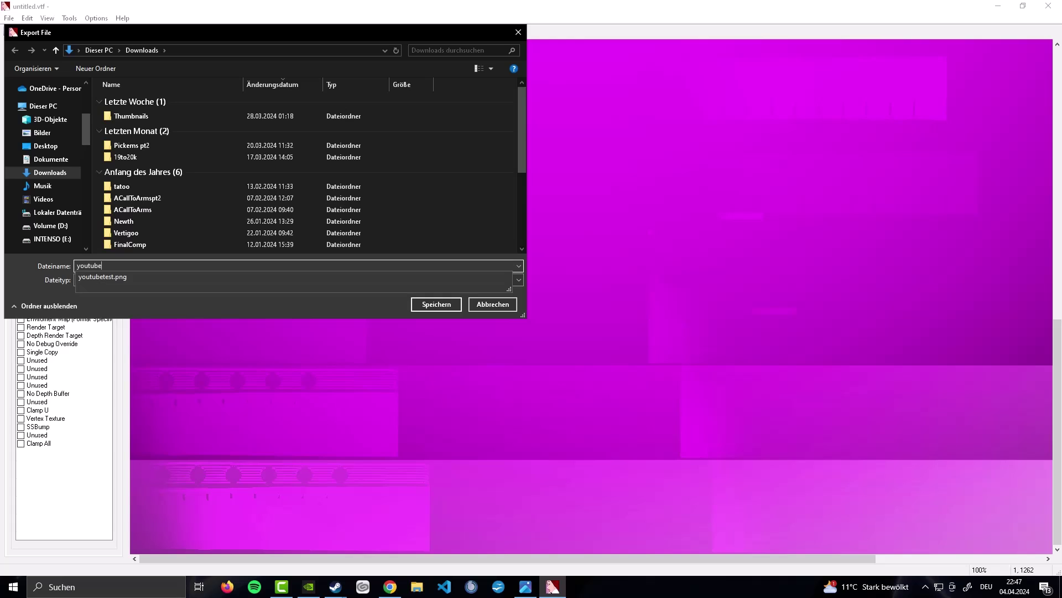
click(128, 307)
click(416, 309)
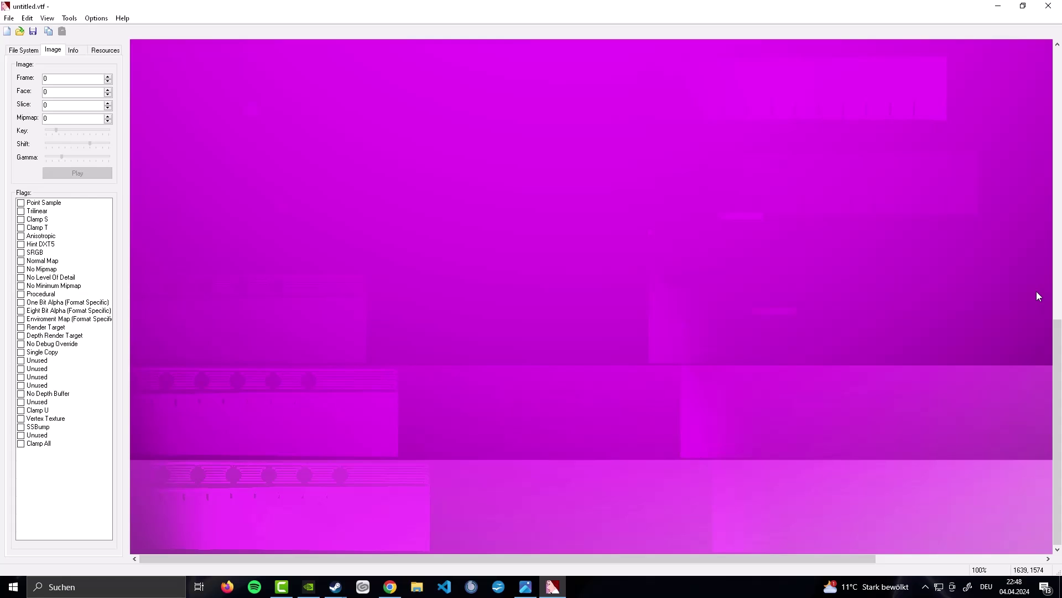
Step: Launch Counter-Strike 2 from Steam with the Workshop Tools launch option
key(alt+Tab)
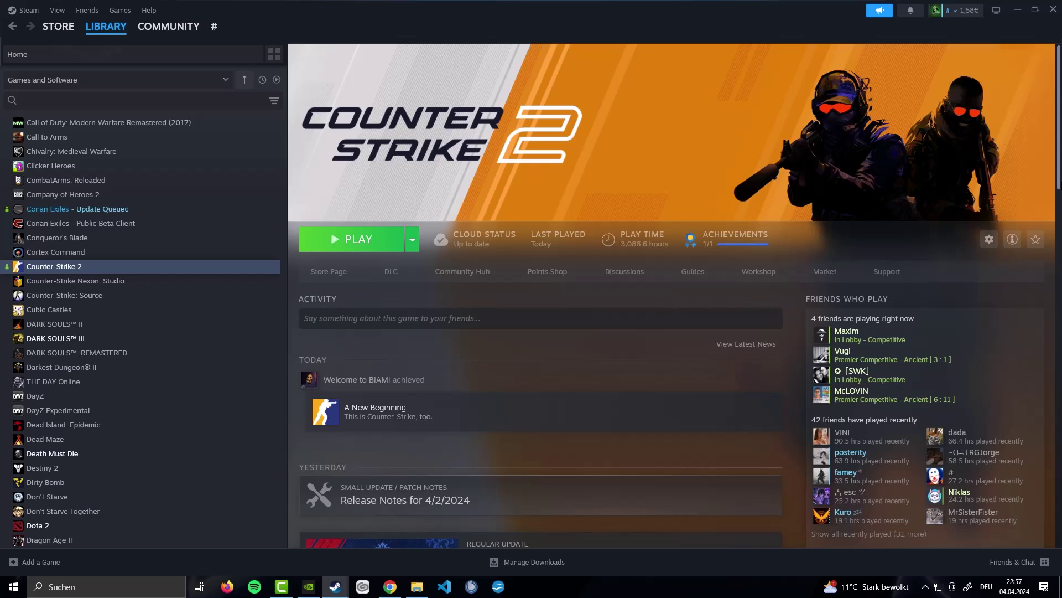
click(390, 239)
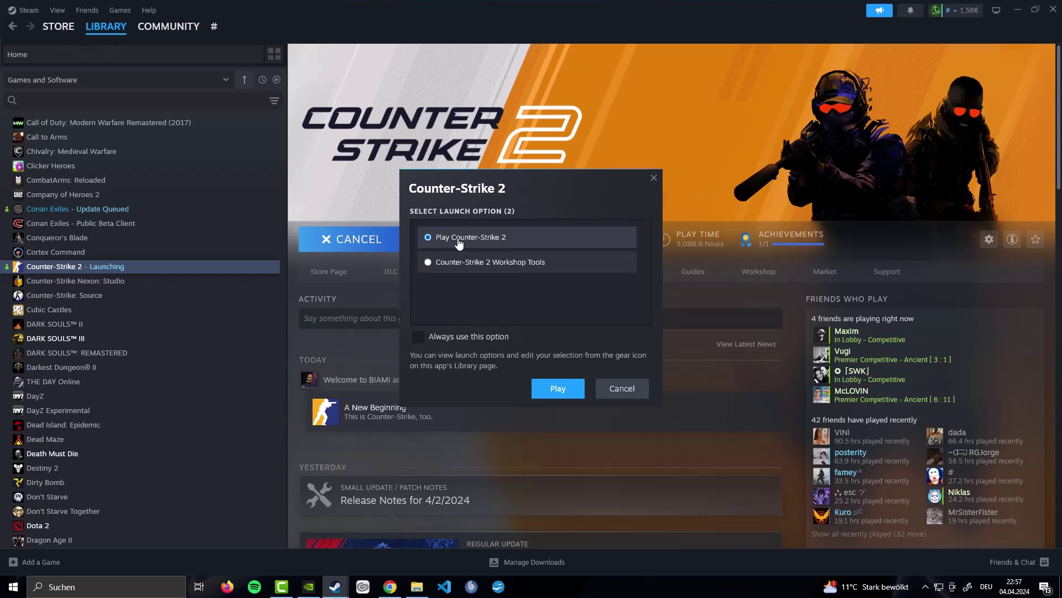
click(553, 387)
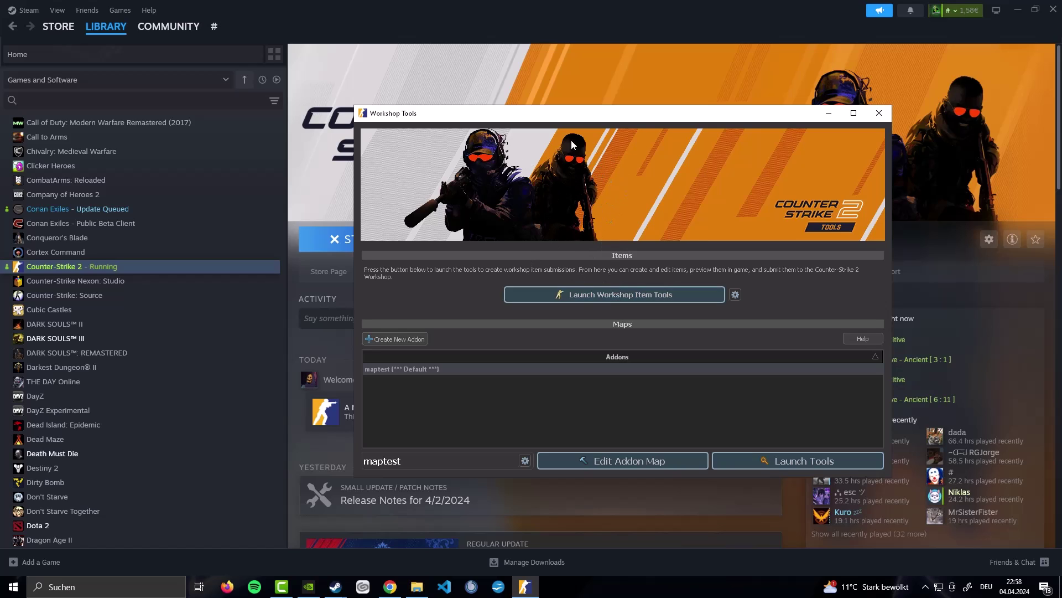
Step: Start the Workshop Item Tools and open the gs_paintkit_example Gunsmith paint kit
click(652, 300)
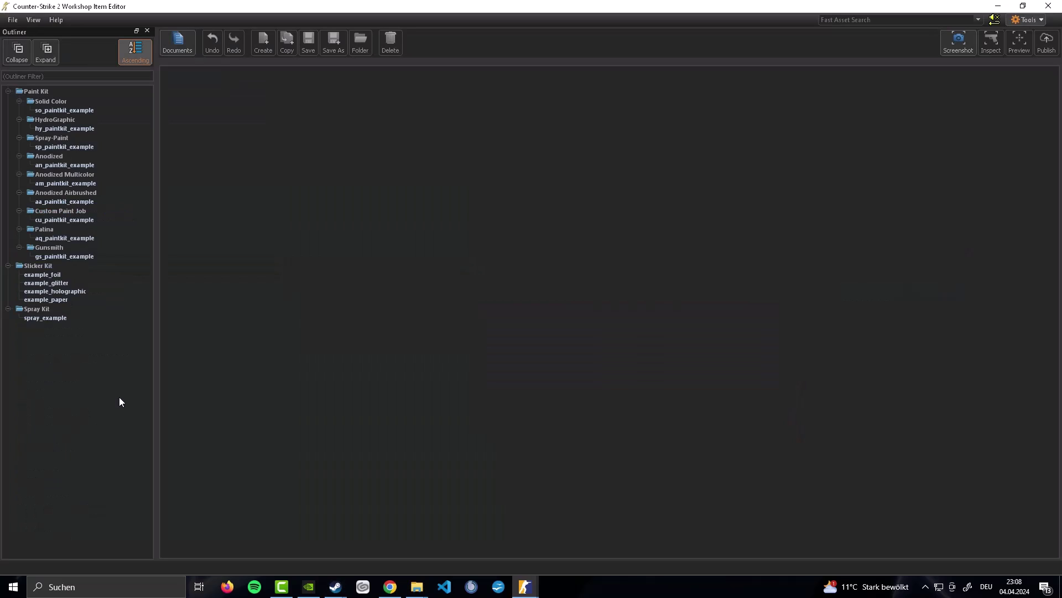
click(52, 254)
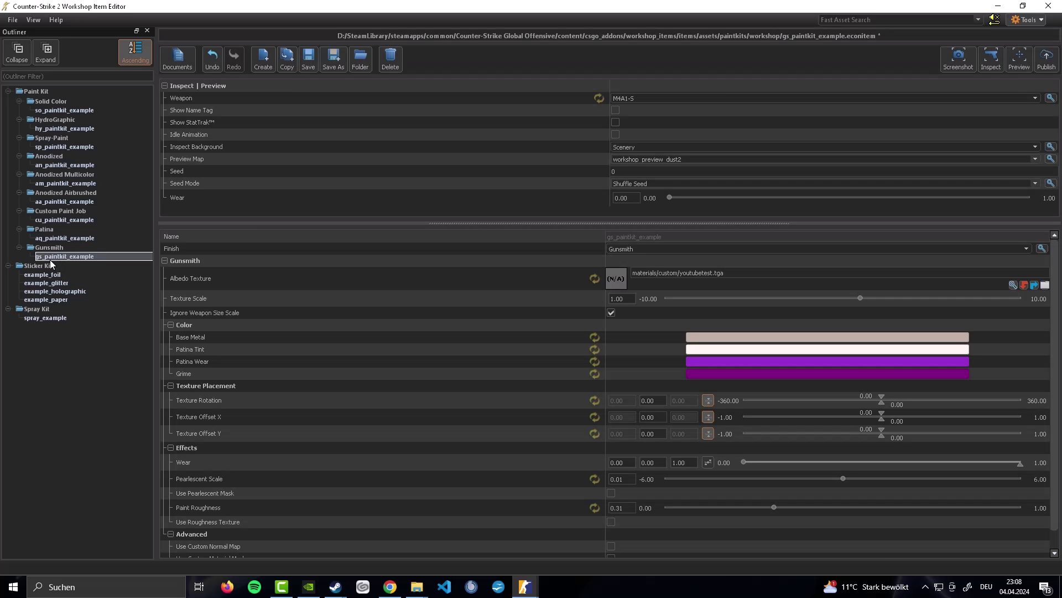
click(47, 274)
click(55, 255)
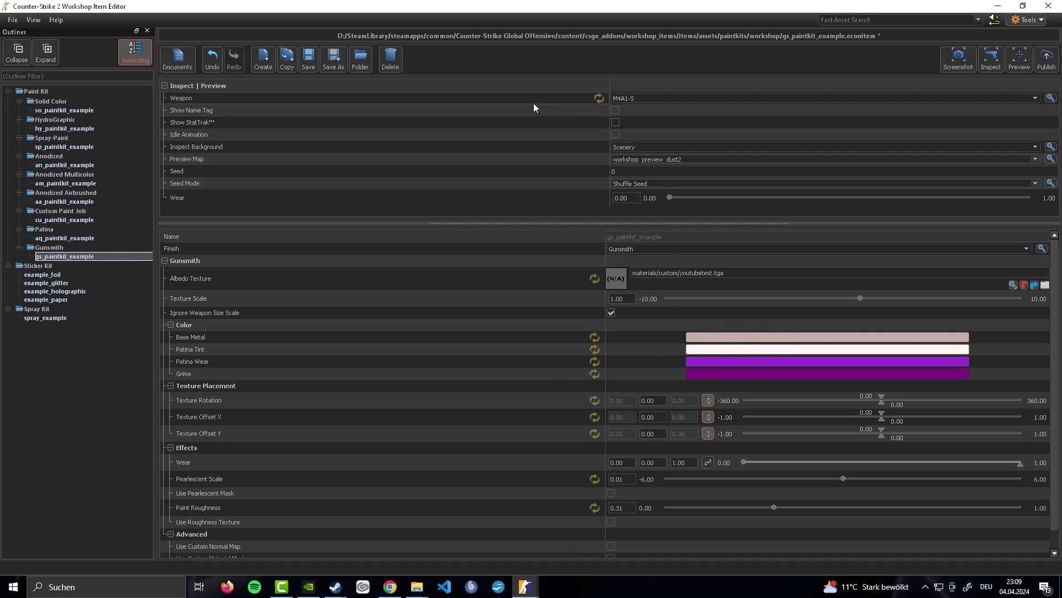
Step: Check the M4A1-S preview weapon and the albedo texture path materials/custom/youtubetest.tga
click(639, 98)
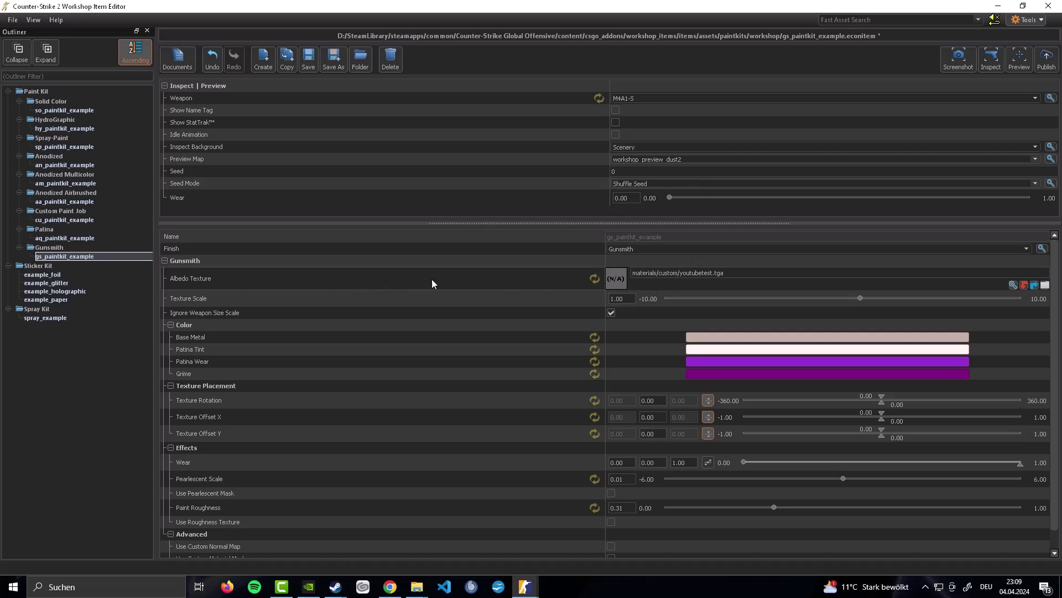
click(765, 272)
click(799, 273)
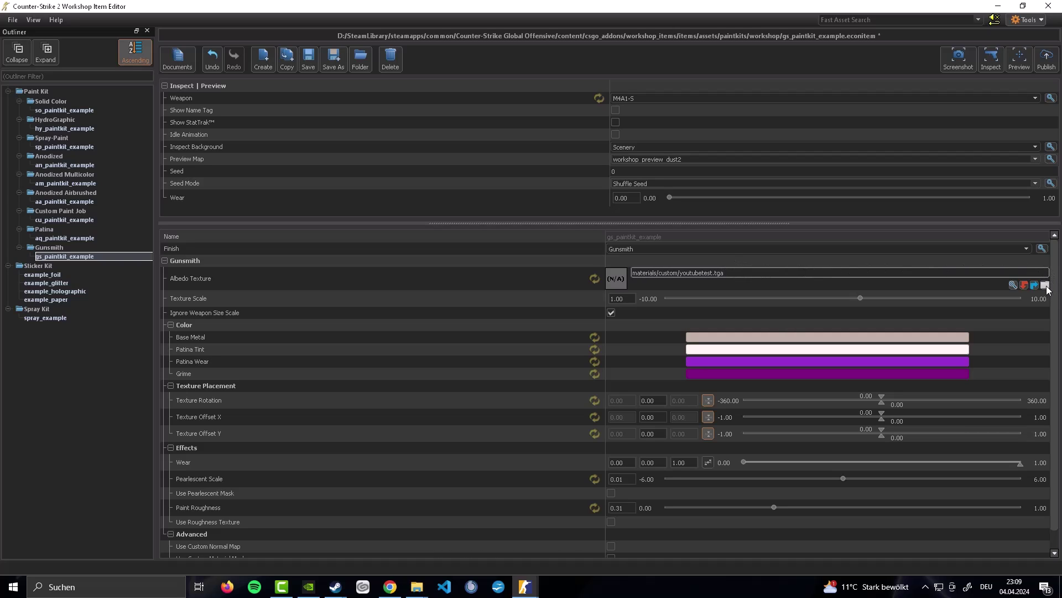
click(1047, 286)
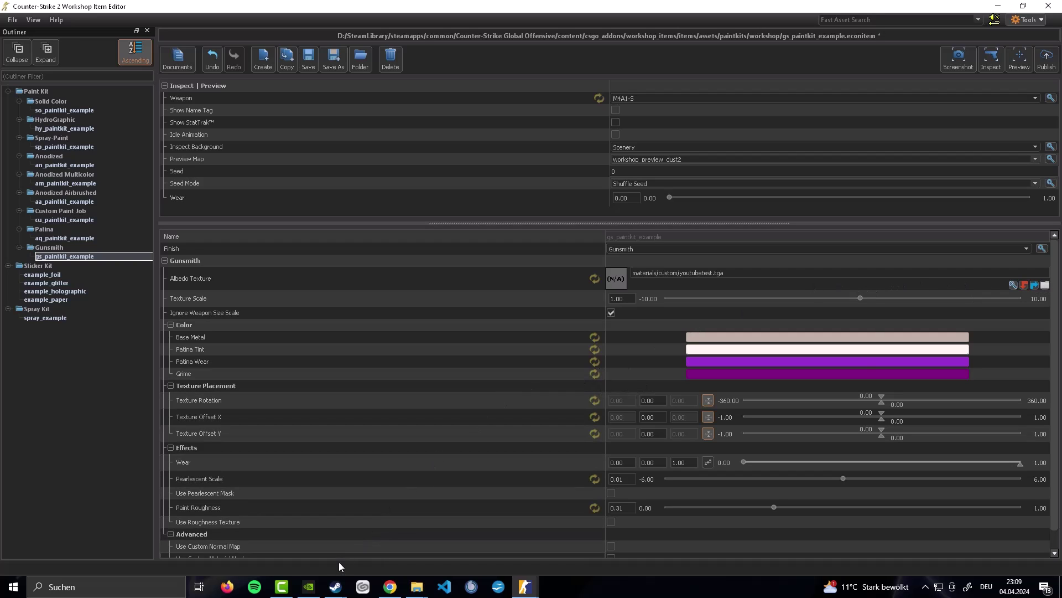
Step: Browse Counter-Strike 2's installed files from its Steam properties
mouse_move(335, 586)
click(265, 543)
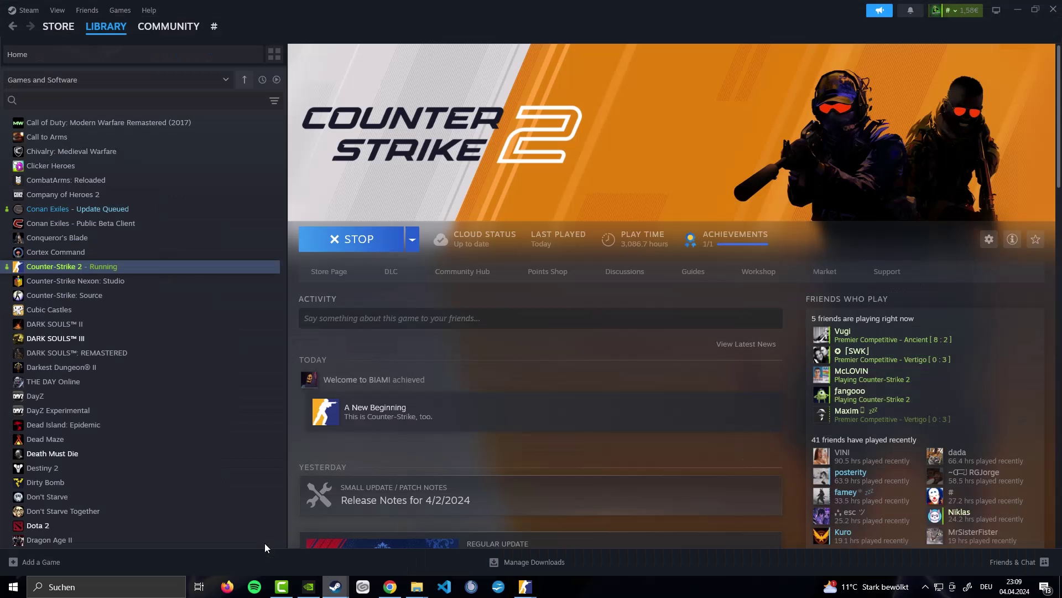
right_click(142, 268)
click(180, 354)
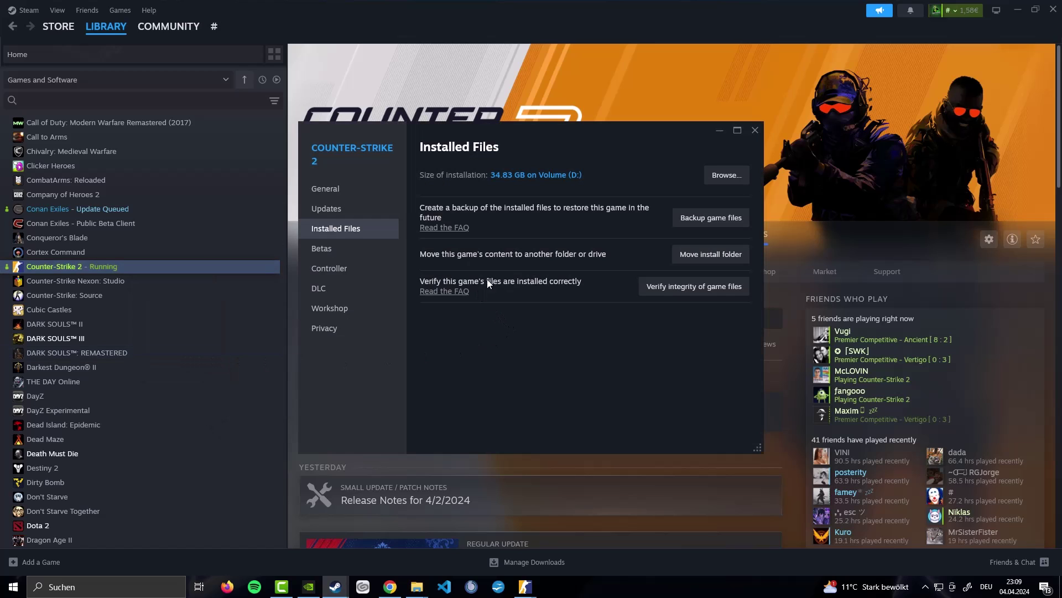
click(726, 175)
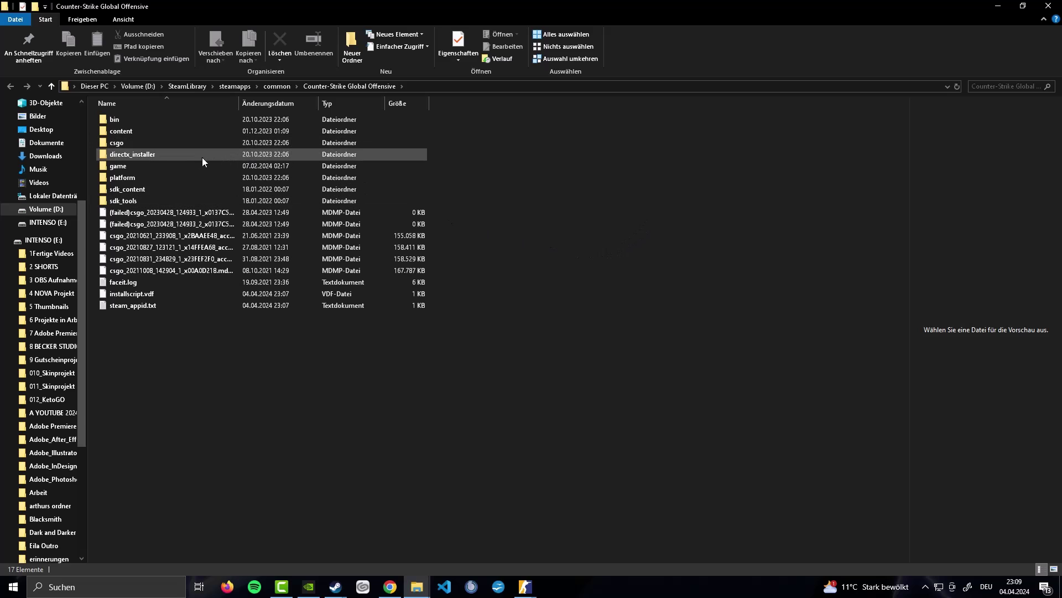
Step: Navigate through the csgo and materials folders into the custom folder holding the TGA textures
double_click(160, 134)
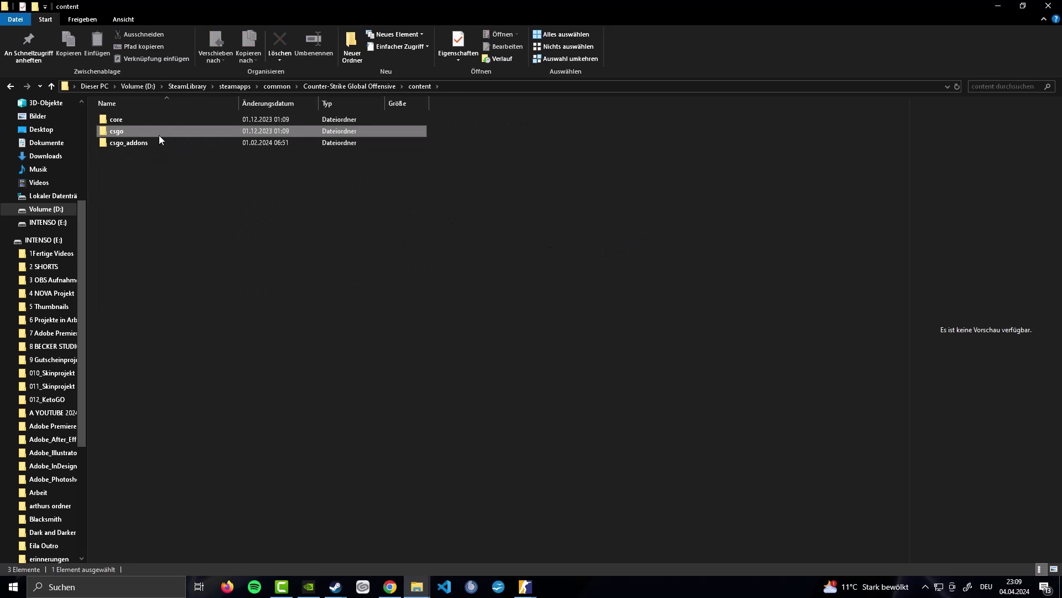
double_click(158, 135)
double_click(156, 145)
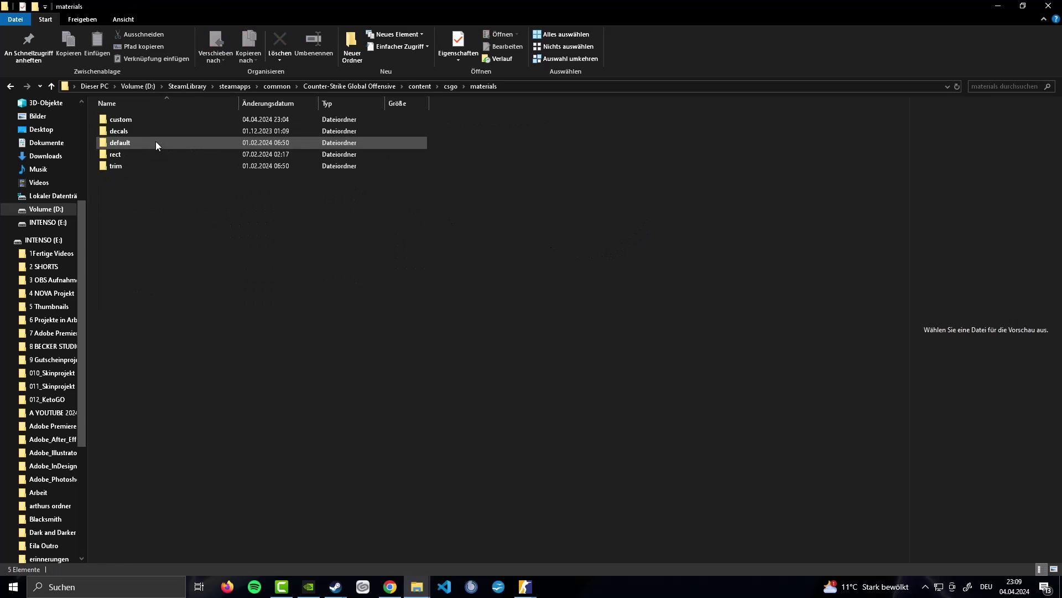
right_click(150, 211)
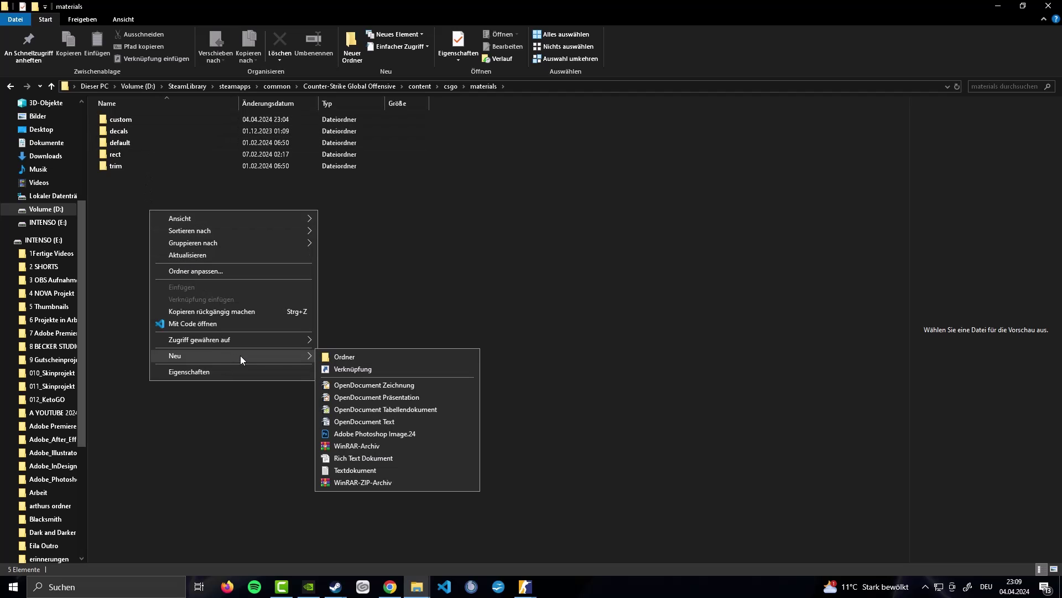
click(221, 164)
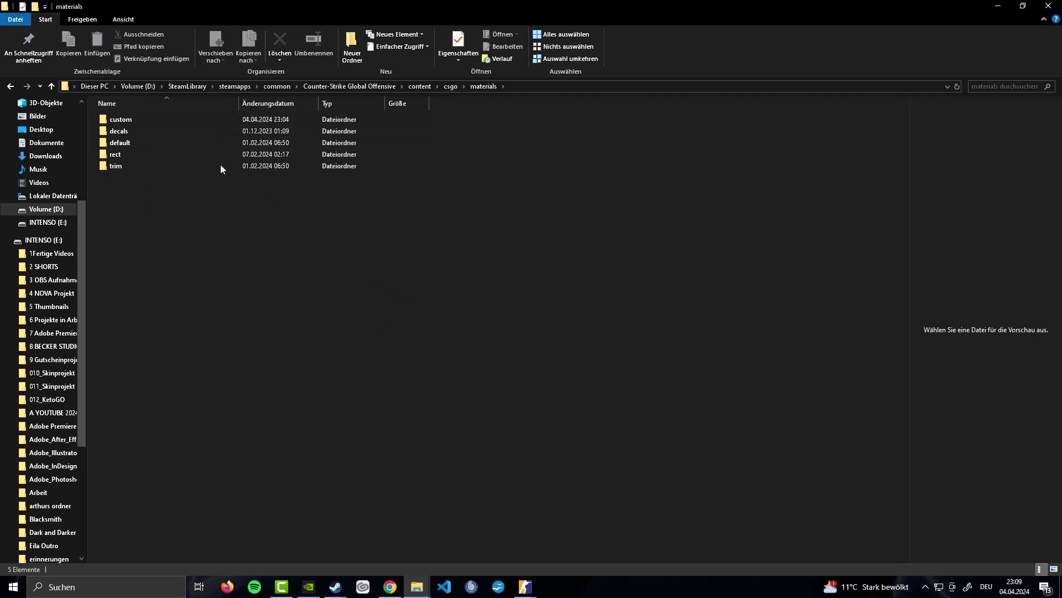
double_click(138, 118)
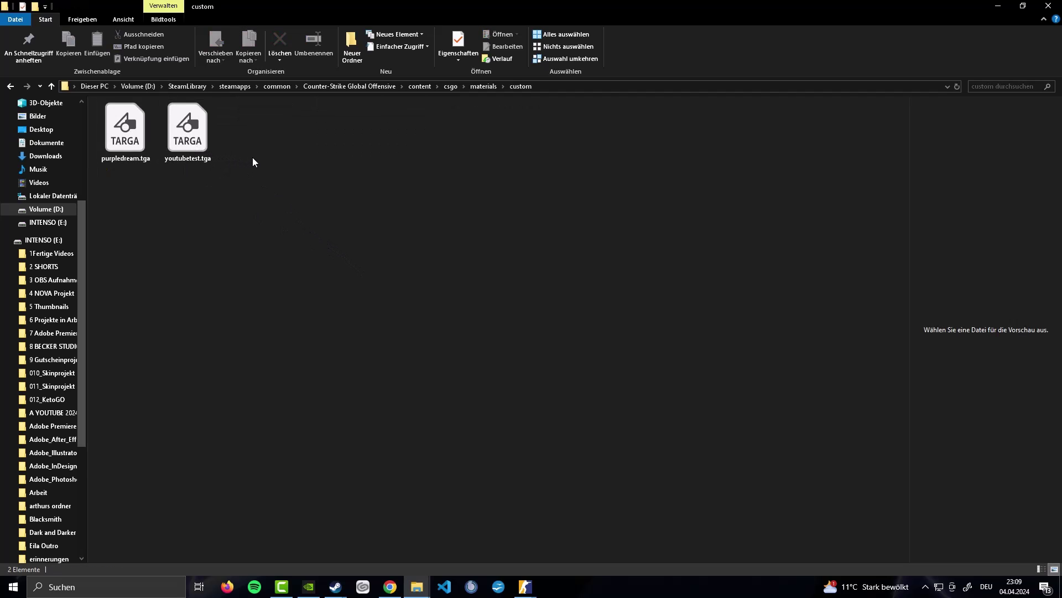
Step: Check youtubetest.tga's name with Umbenennen and leave it unchanged
right_click(184, 142)
click(234, 391)
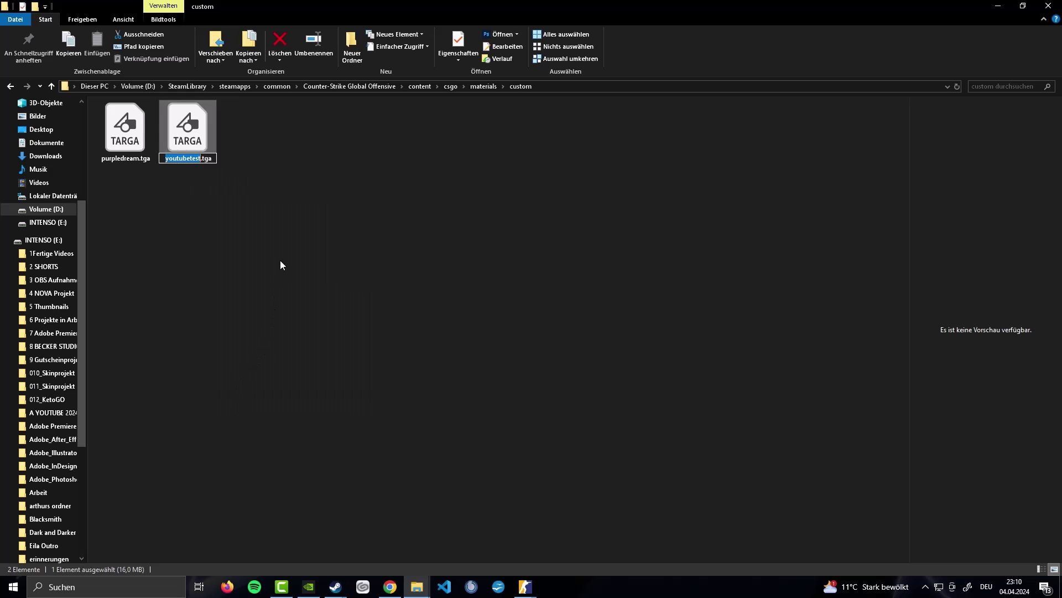
click(310, 234)
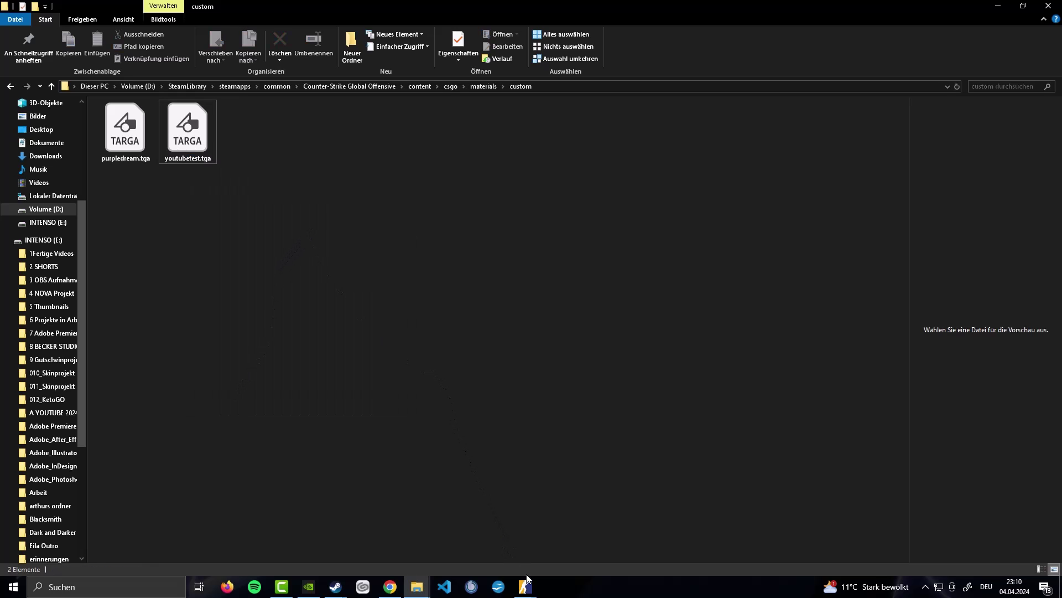
Step: Back in the Workshop Item Editor, review the albedo path materials/custom/youtubetest.tga
mouse_move(526, 581)
click(566, 543)
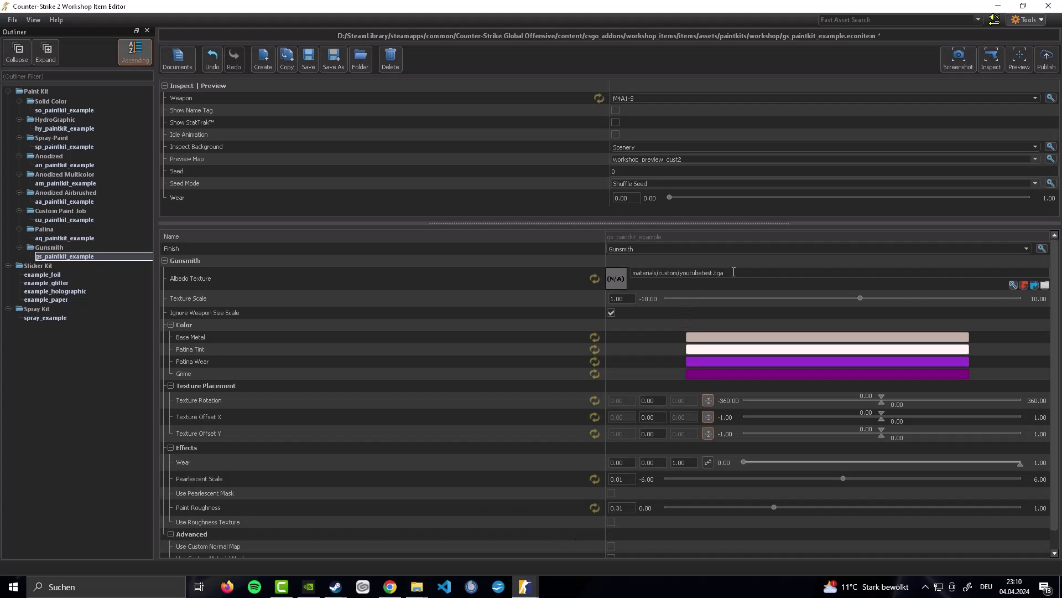
click(715, 274)
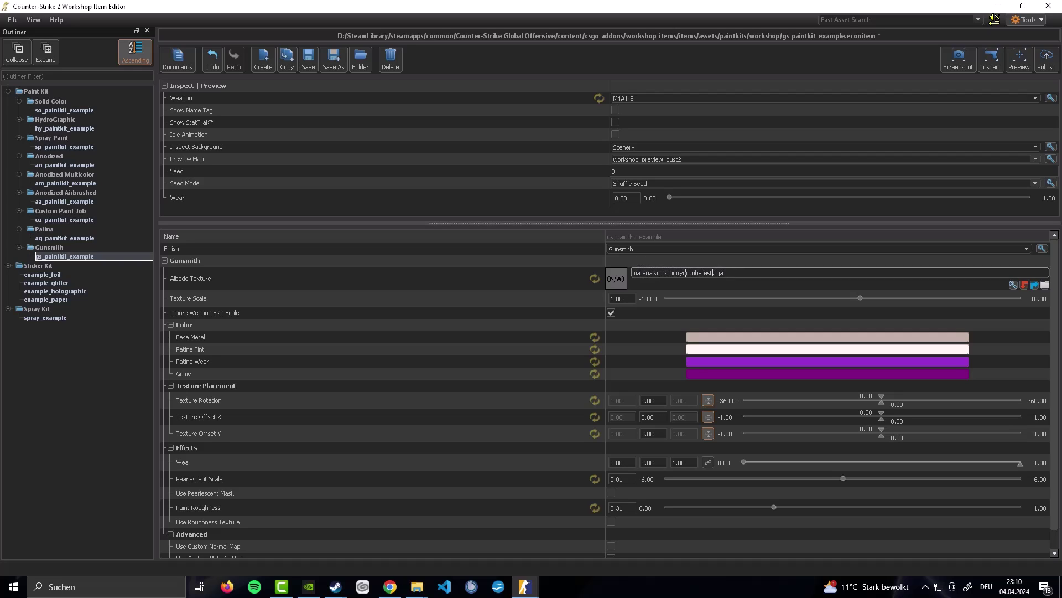
drag(680, 273, 715, 275)
click(715, 275)
click(757, 265)
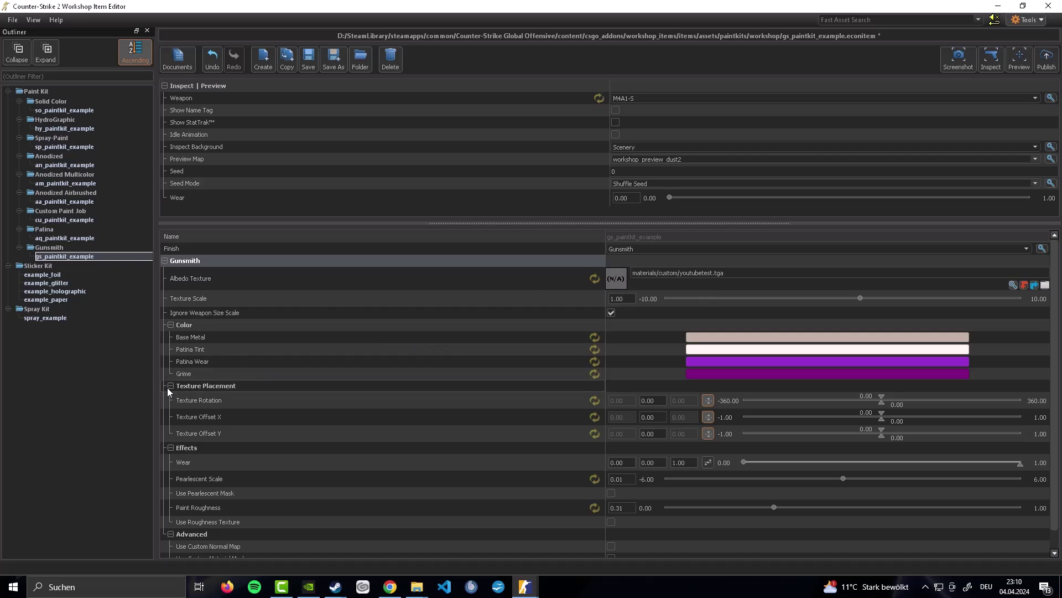
Step: Reselect gs_paintkit_example and set its Pearlescent Scale to 4.02
click(96, 411)
click(77, 256)
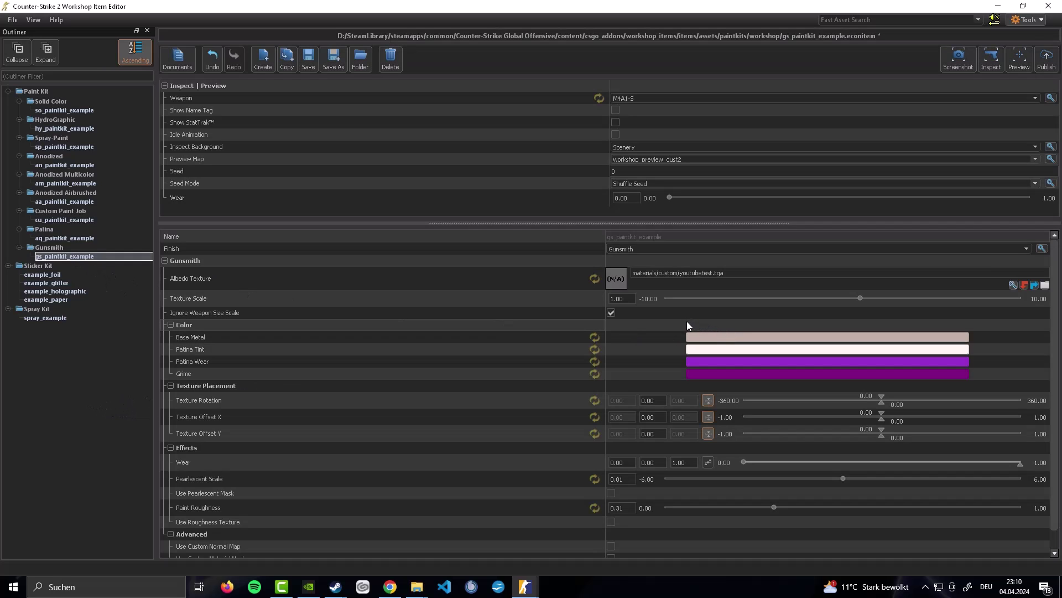
scroll(687, 326, down, 1)
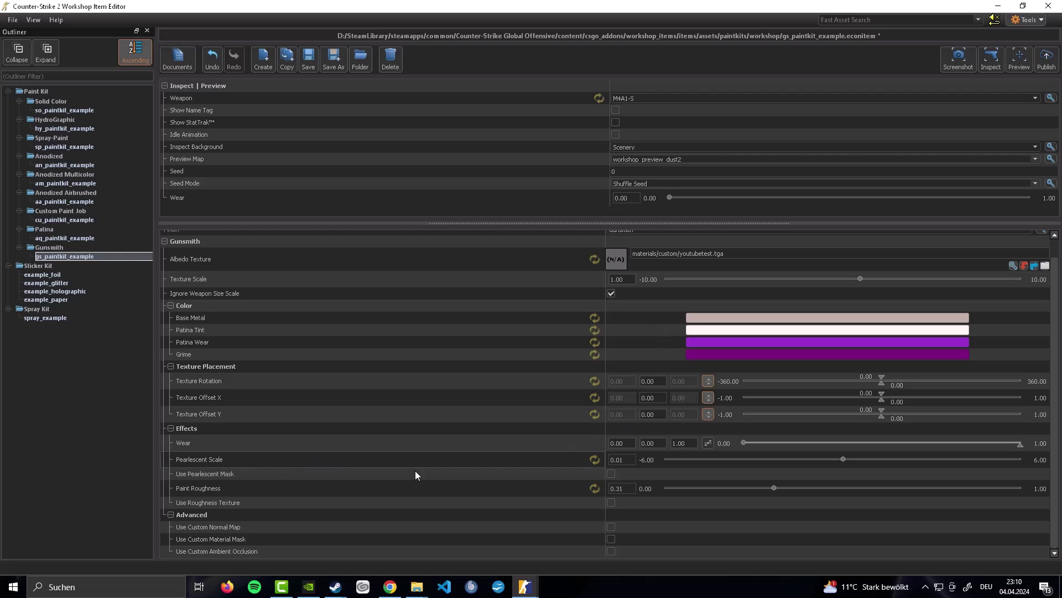
drag(844, 458, 932, 461)
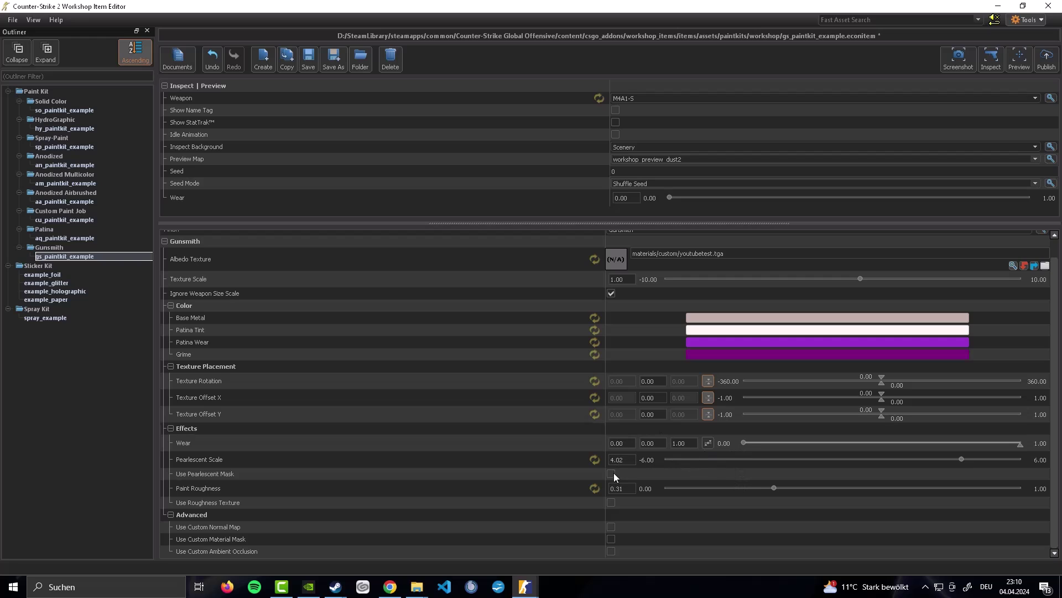
scroll(709, 462, up, 1)
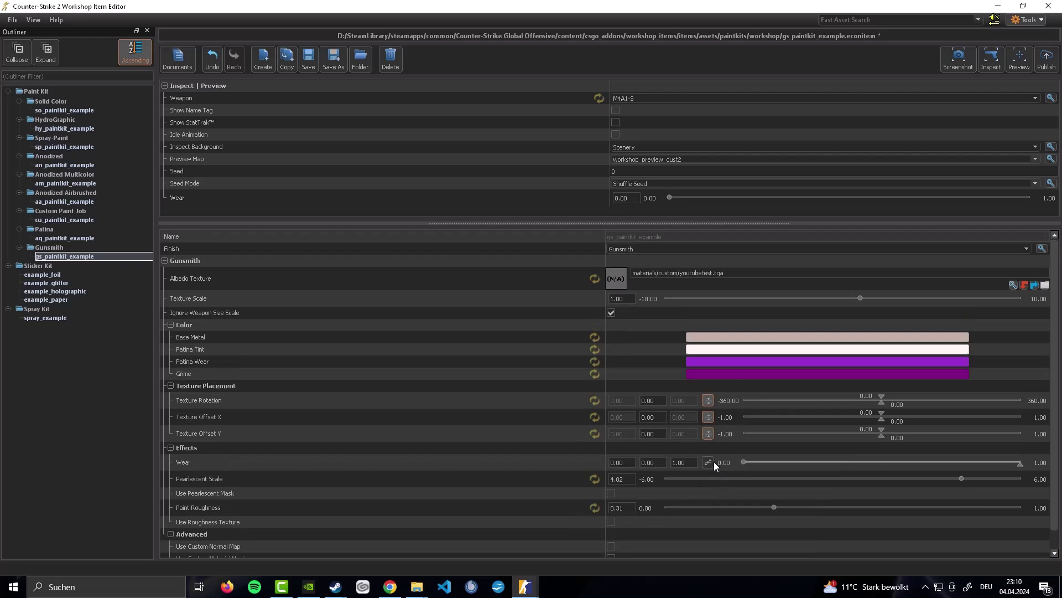
Step: Save the paint kit and preview it in game, rotating the purple M4A1-S to inspect it
click(1018, 64)
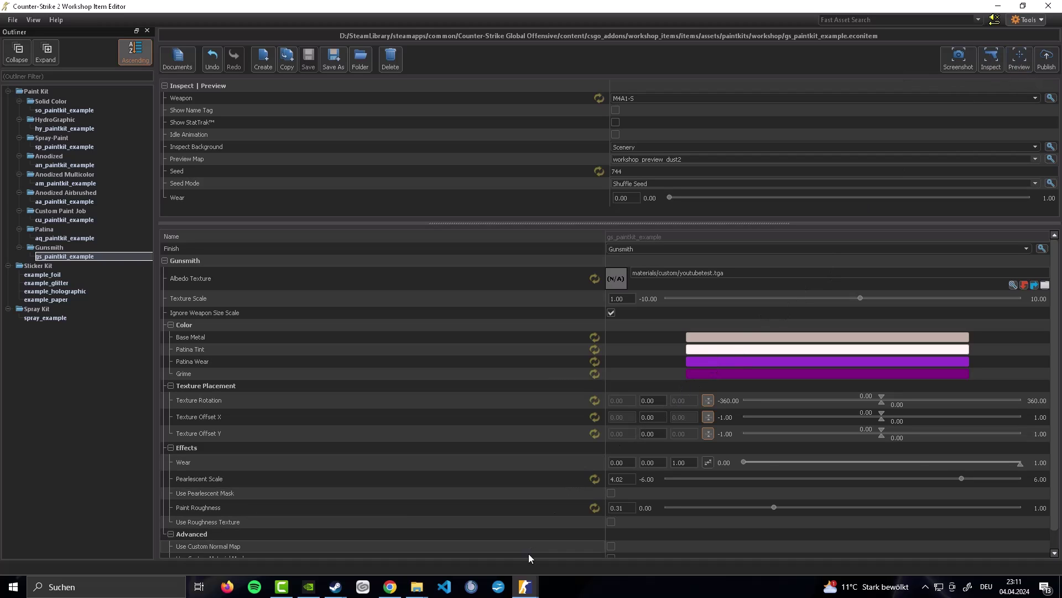
mouse_move(525, 586)
click(473, 549)
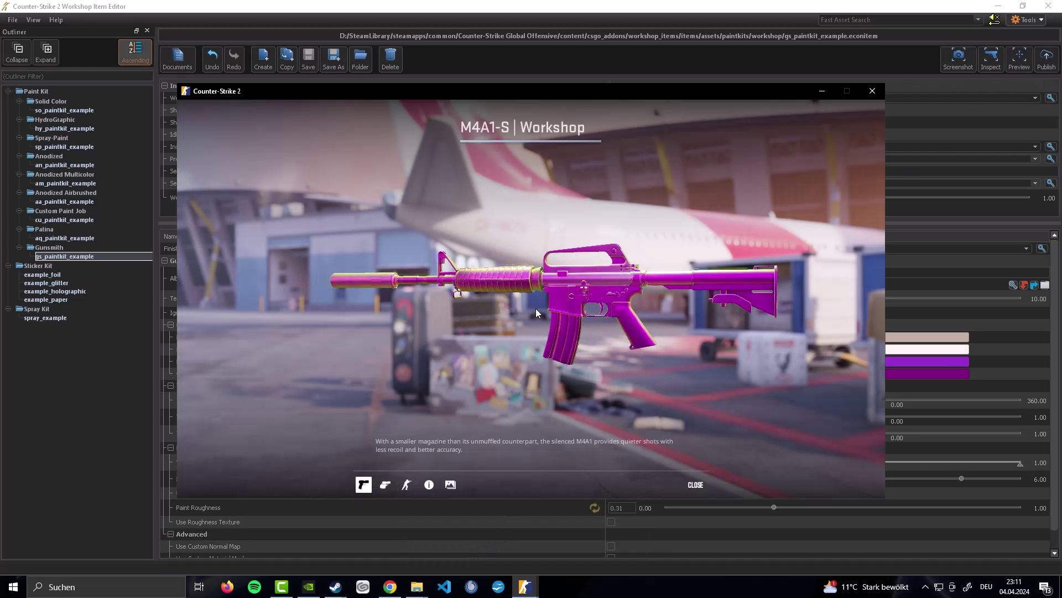
drag(532, 313, 720, 299)
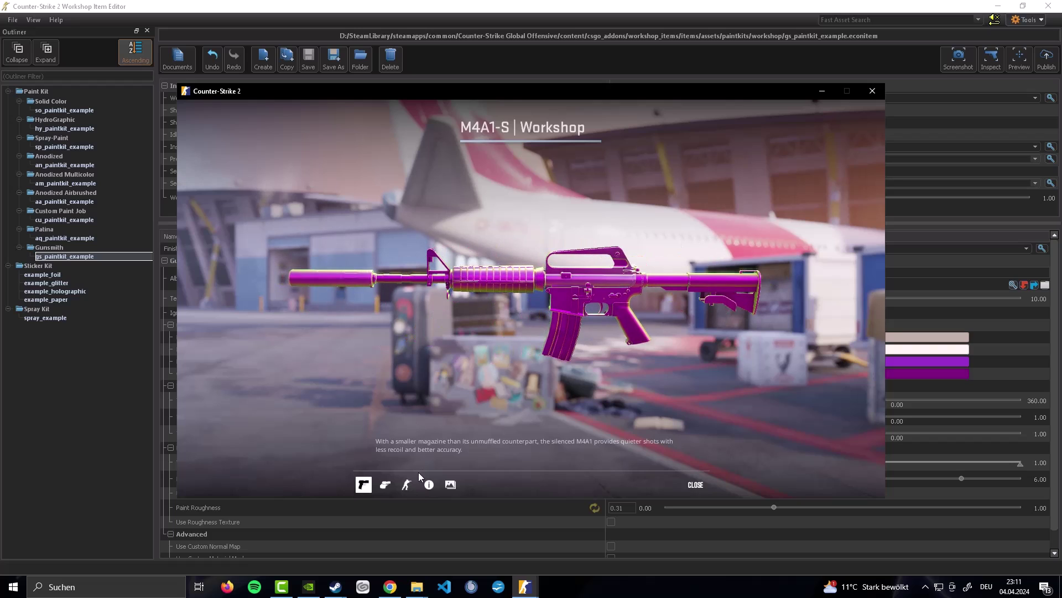
Step: View the M4A1-S in first person, take an F12 screenshot, and return to the item editor
click(385, 485)
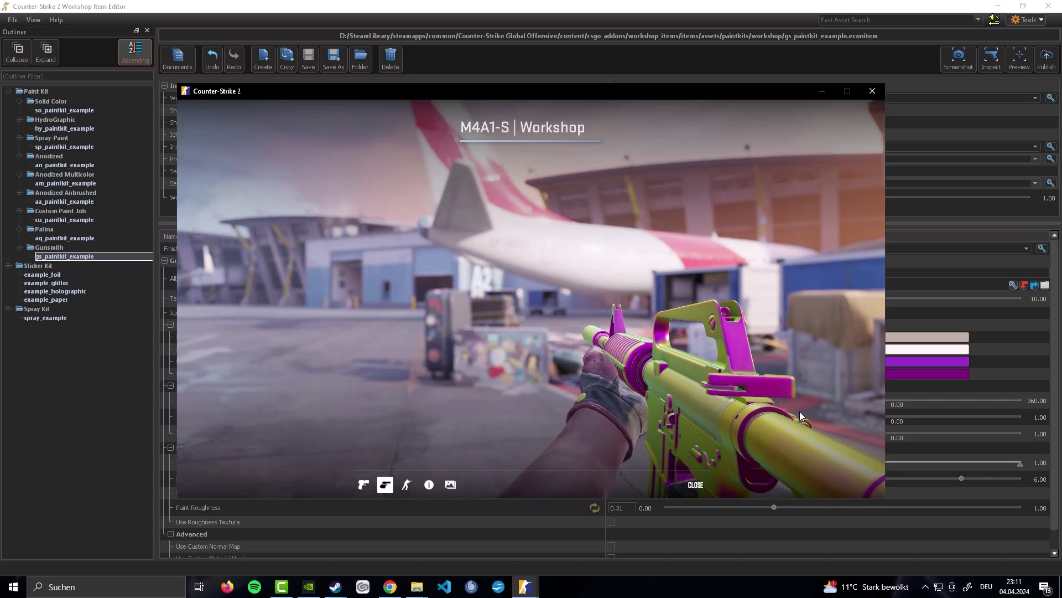
key(F12)
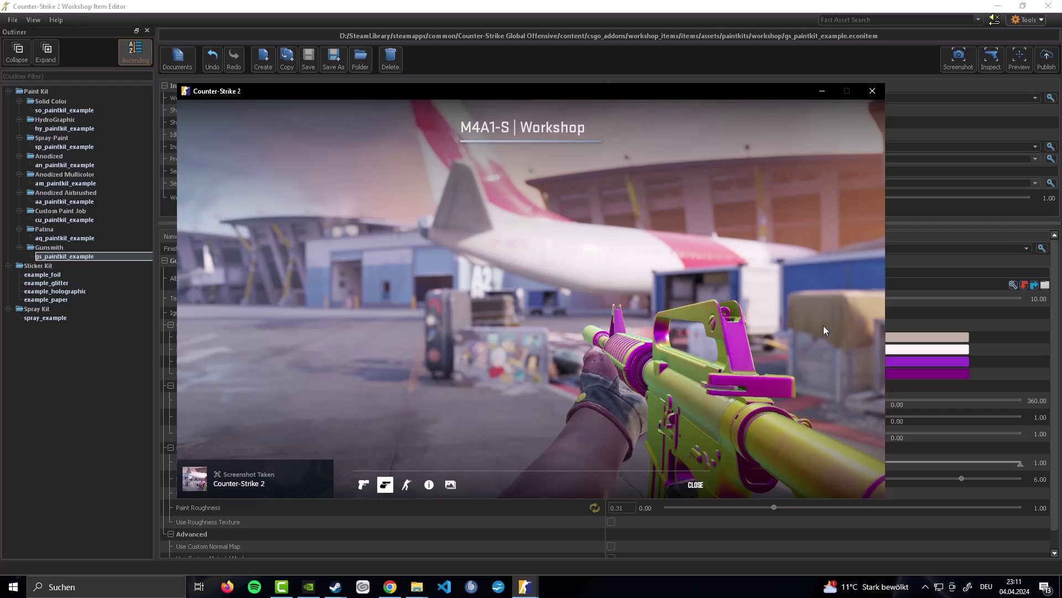
click(922, 92)
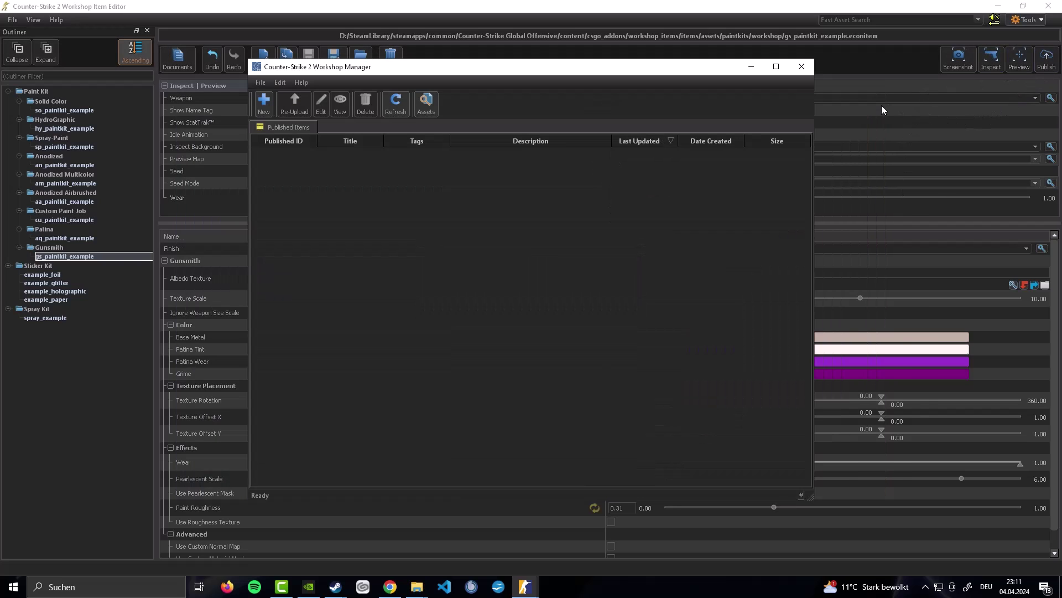
Step: Start a new Workshop submission titled 'YoutubeTest' with description 'Pls like and subrcribe if i helped out'
click(263, 105)
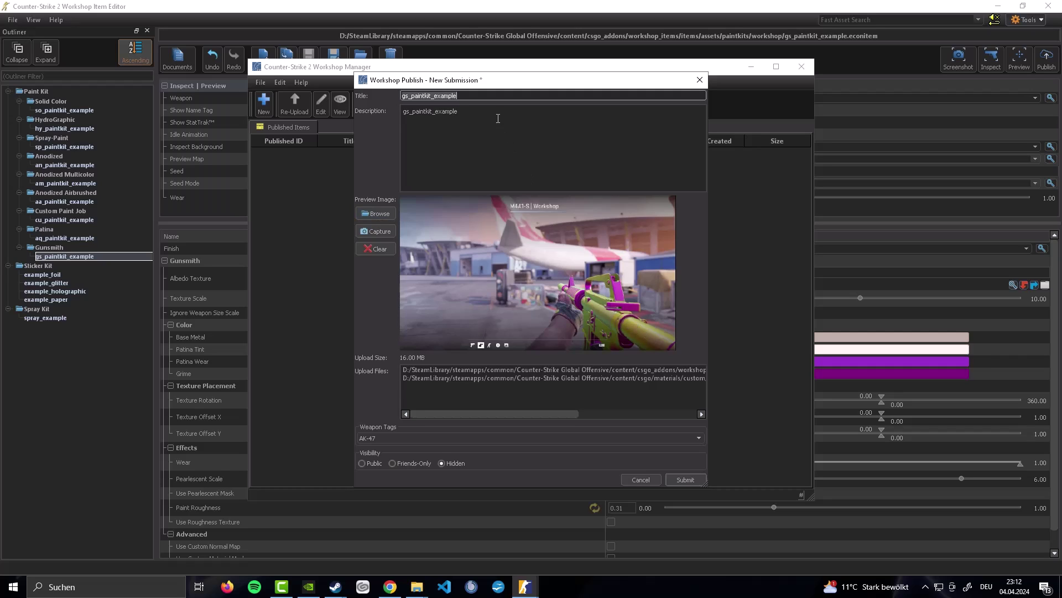
text(YoutubeTest)
double_click(478, 121)
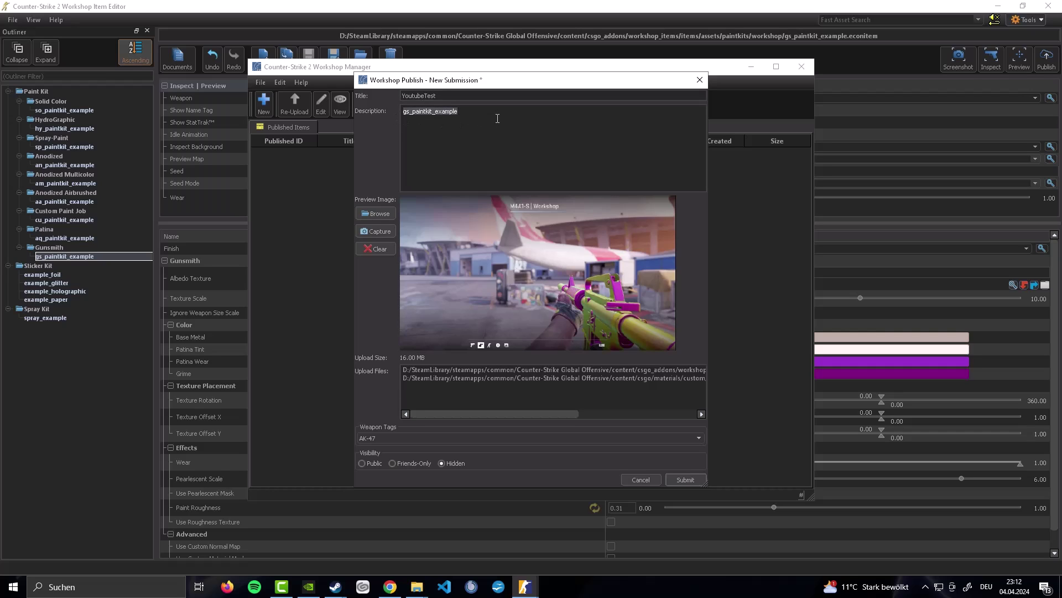
text(Pls like and subr)
text(cribe if i helped out)
Step: Tag the submission as UMP-45, submit it, and confirm cancelling the file upload
click(391, 438)
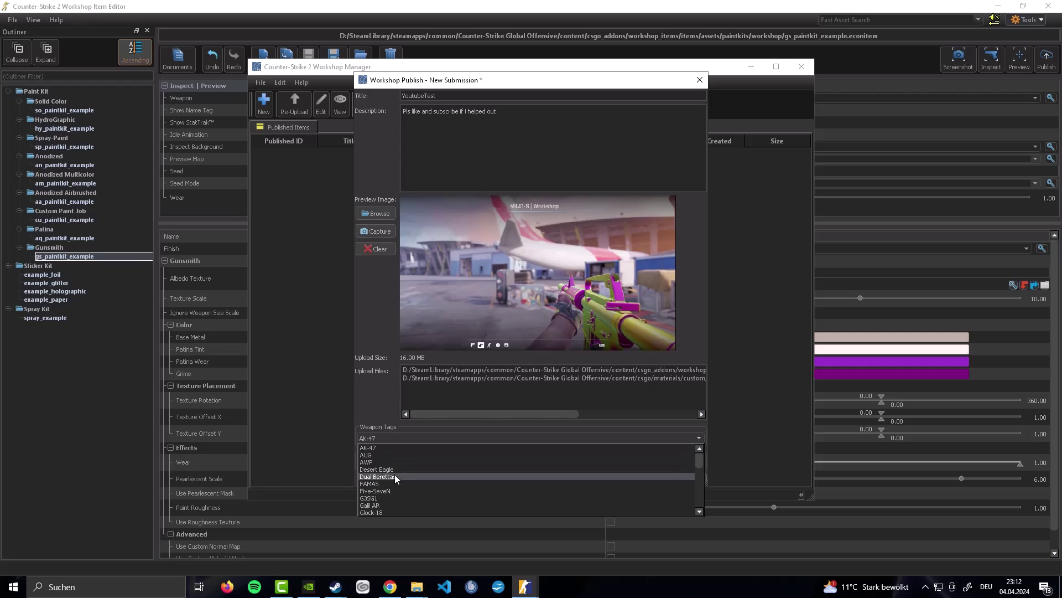
scroll(393, 475, down, 8)
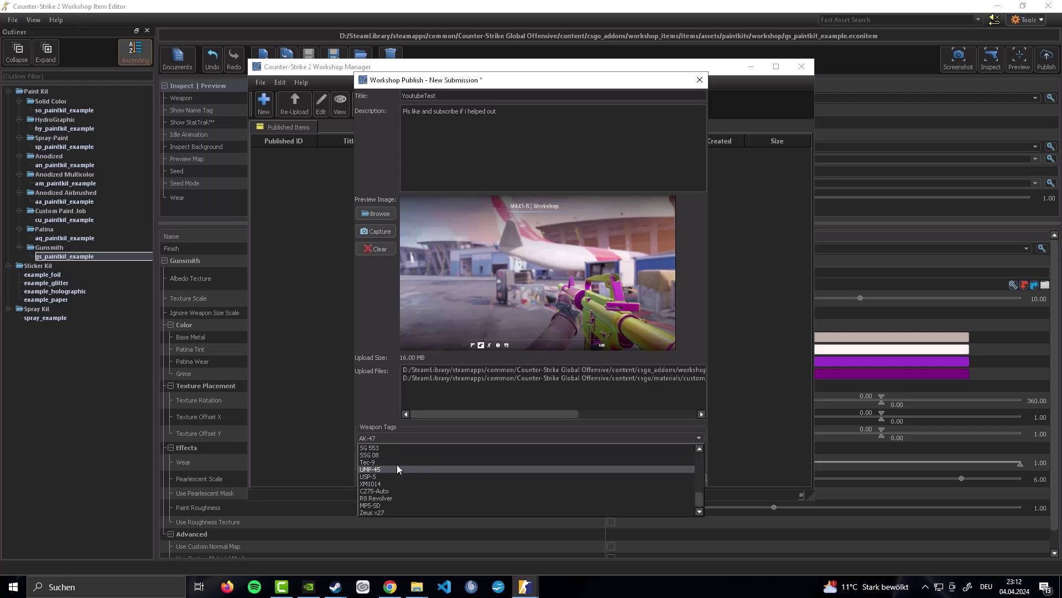
click(396, 468)
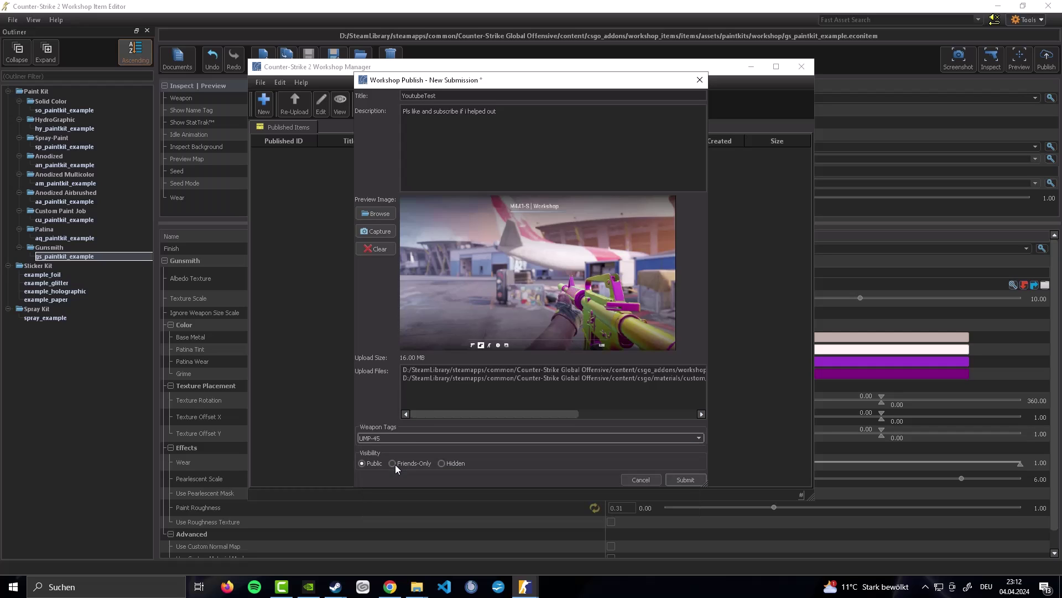
click(681, 483)
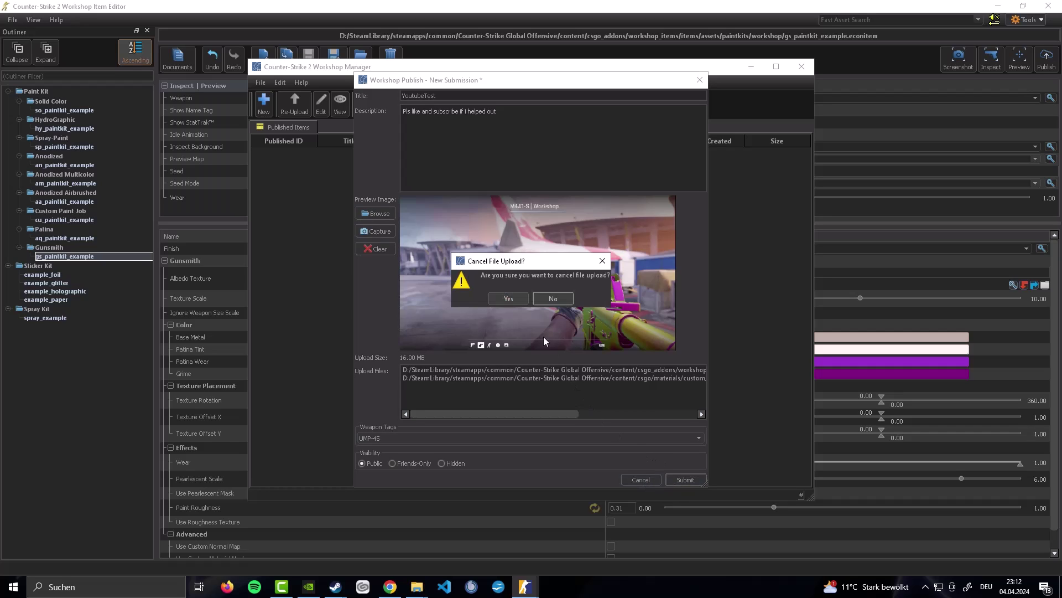
click(506, 301)
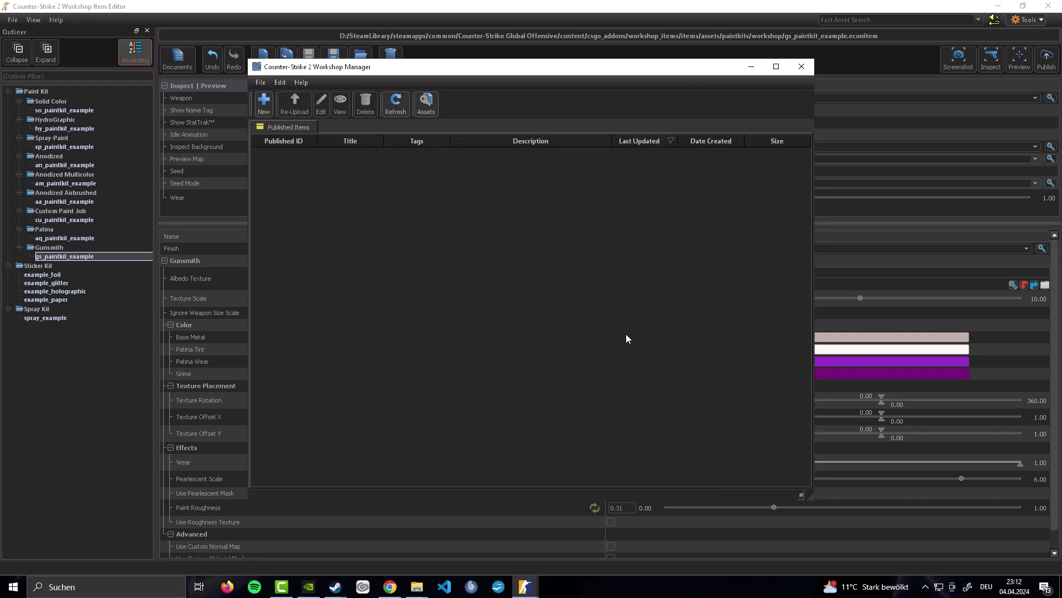
click(802, 67)
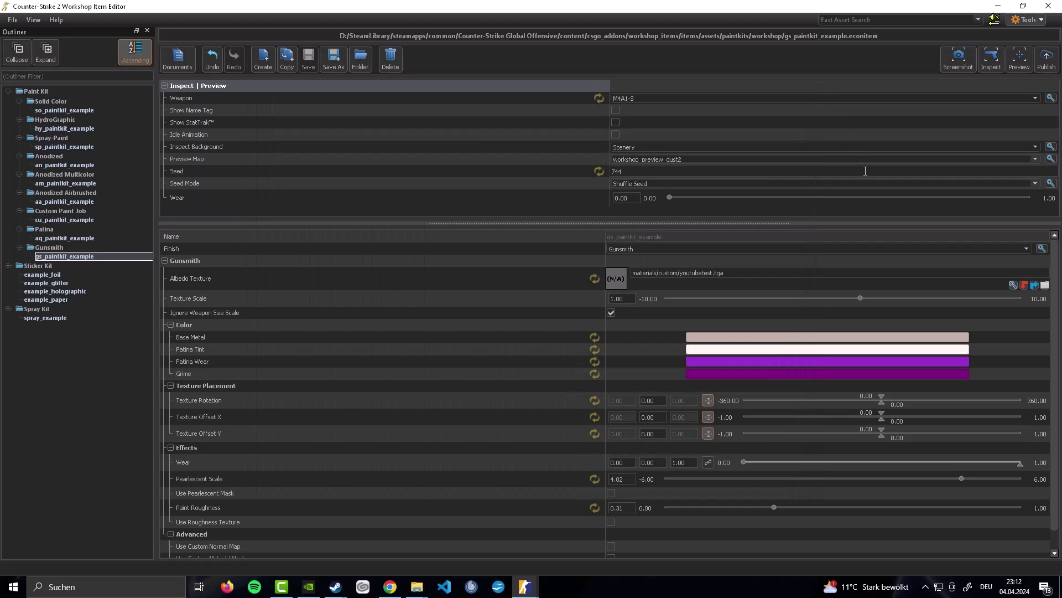